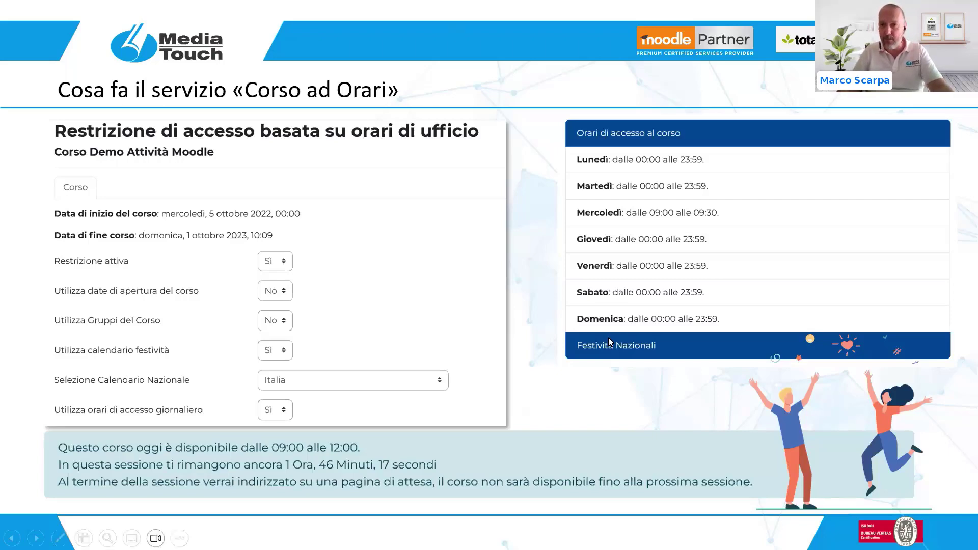
# Step: Switch to the browser and open the Restrizione Accesso Corso settings of Corso Demo Attività Moodle
pyautogui.hotkey('alt', 'Tab')
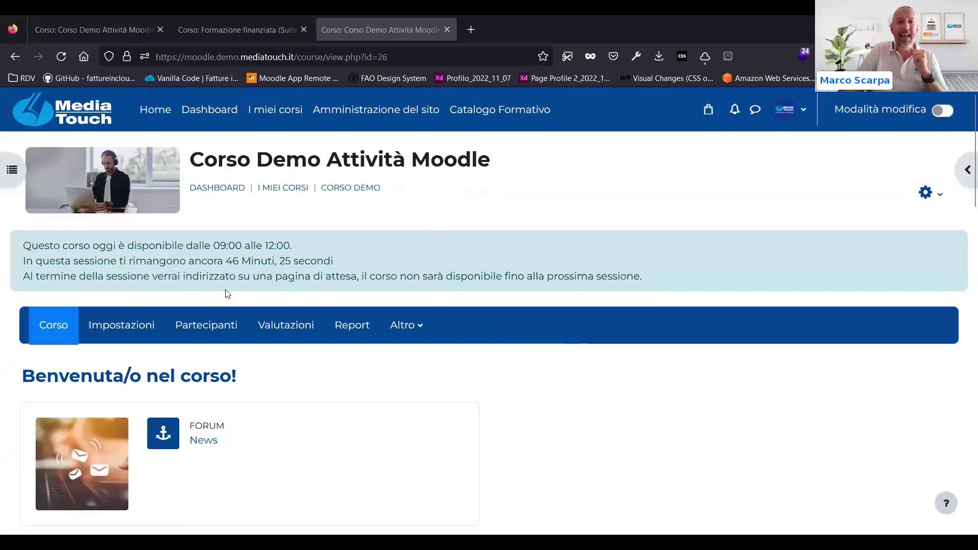
pyautogui.click(413, 326)
pyautogui.scroll(-2, 456, 336)
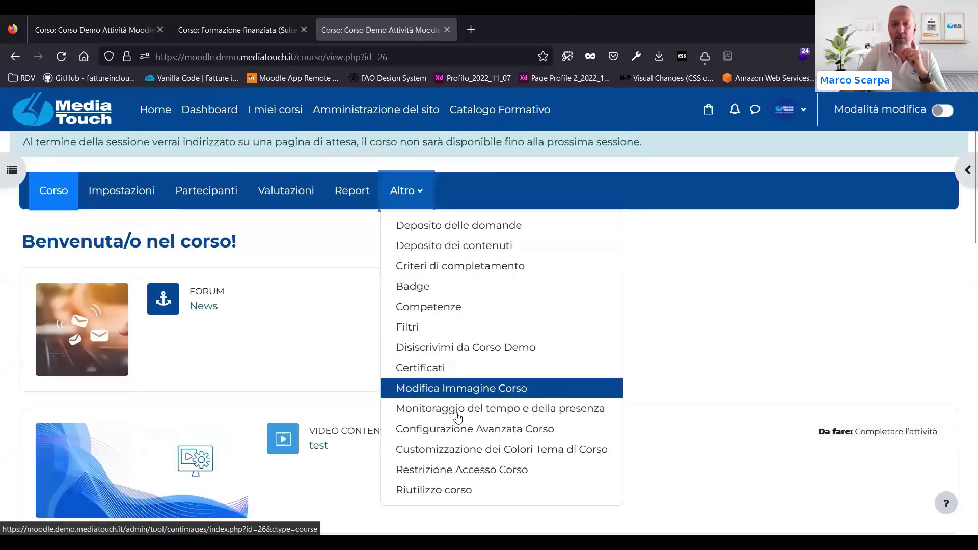
pyautogui.click(488, 471)
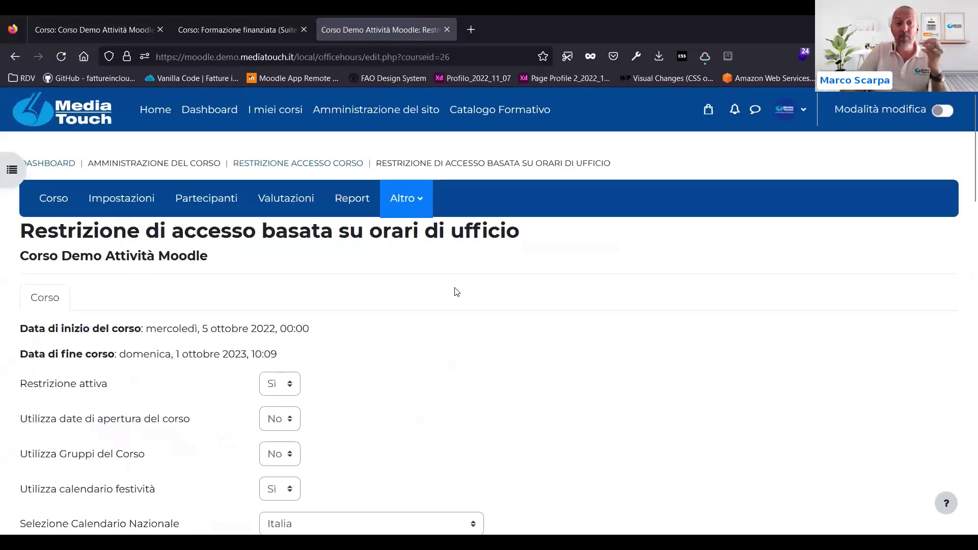
# Step: Set the option "Utilizza date di apertura del corso" to Sì
pyautogui.scroll(-1, 457, 292)
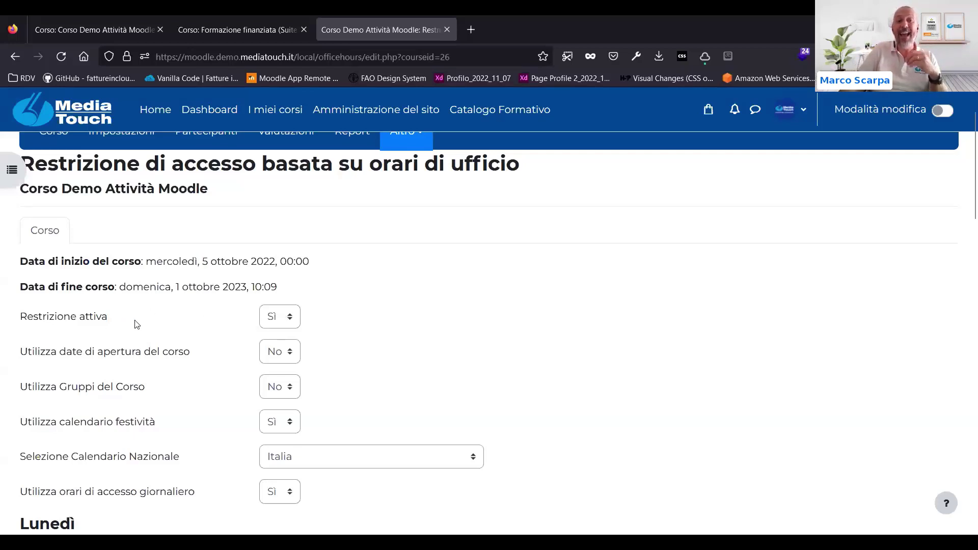
pyautogui.scroll(-2, 326, 321)
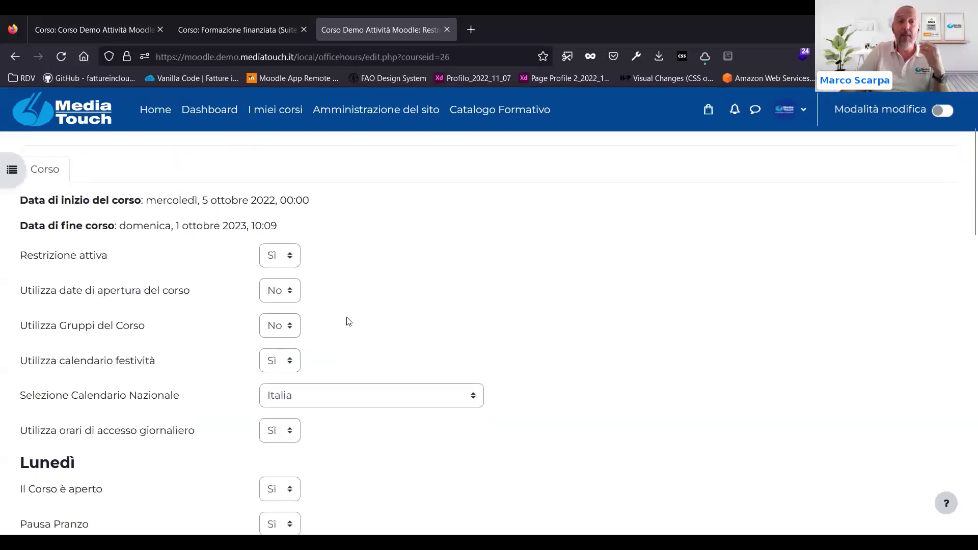
pyautogui.scroll(2, 336, 321)
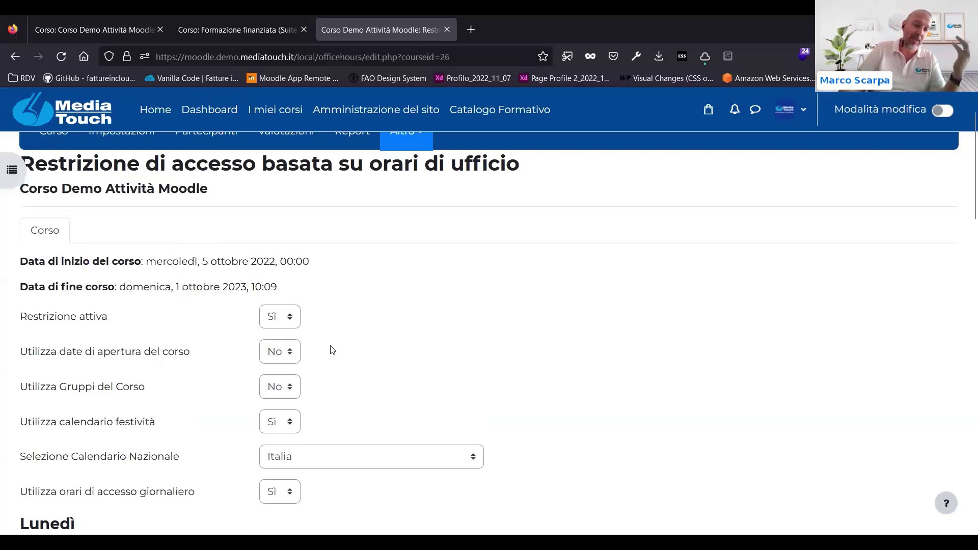
pyautogui.click(280, 354)
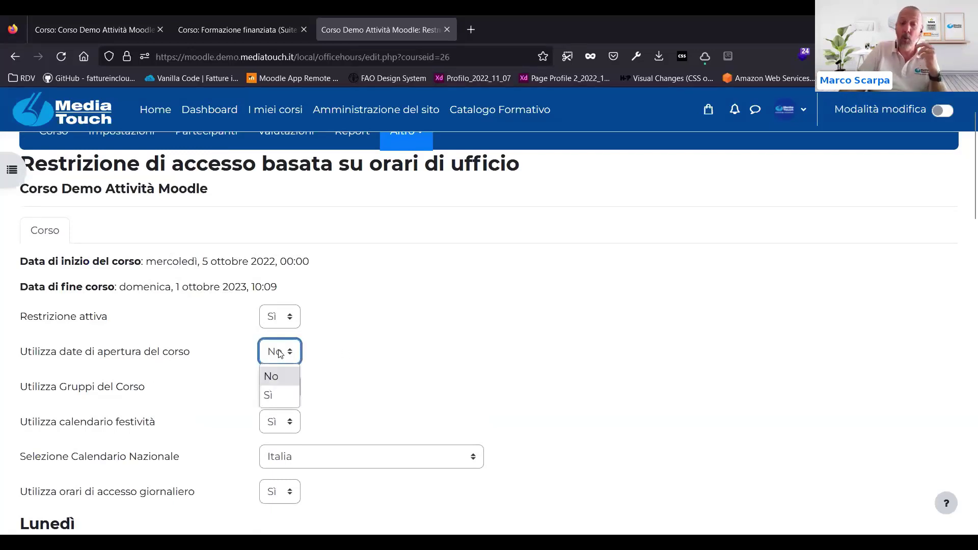
pyautogui.click(274, 396)
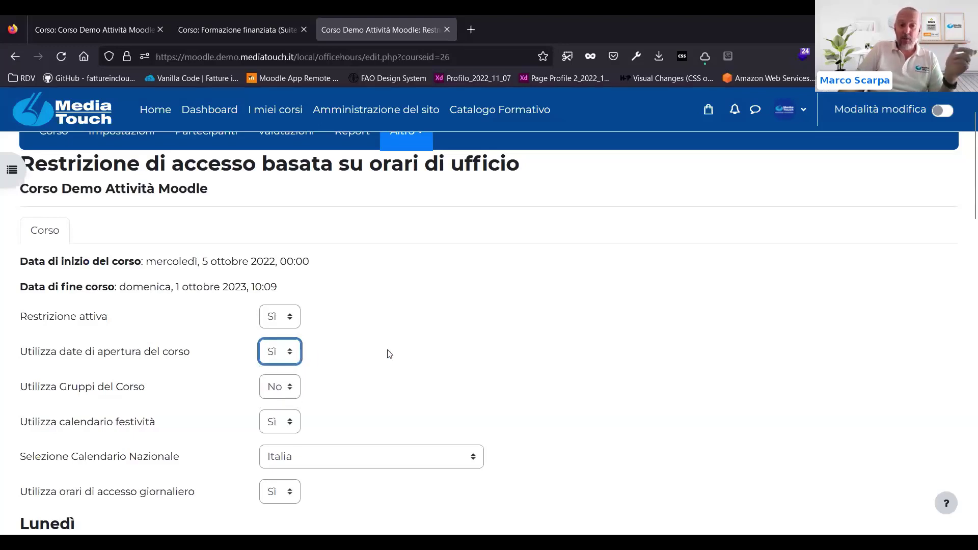
# Step: Examine the course group and holiday calendar options and browse the countries offered for the national calendar, keeping Italia
pyautogui.scroll(-3, 146, 351)
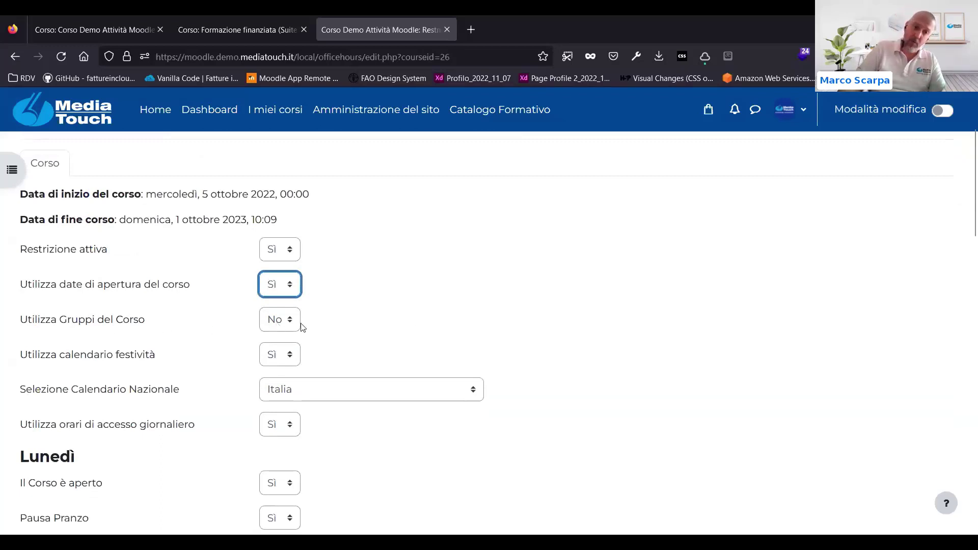
pyautogui.scroll(-2, 410, 322)
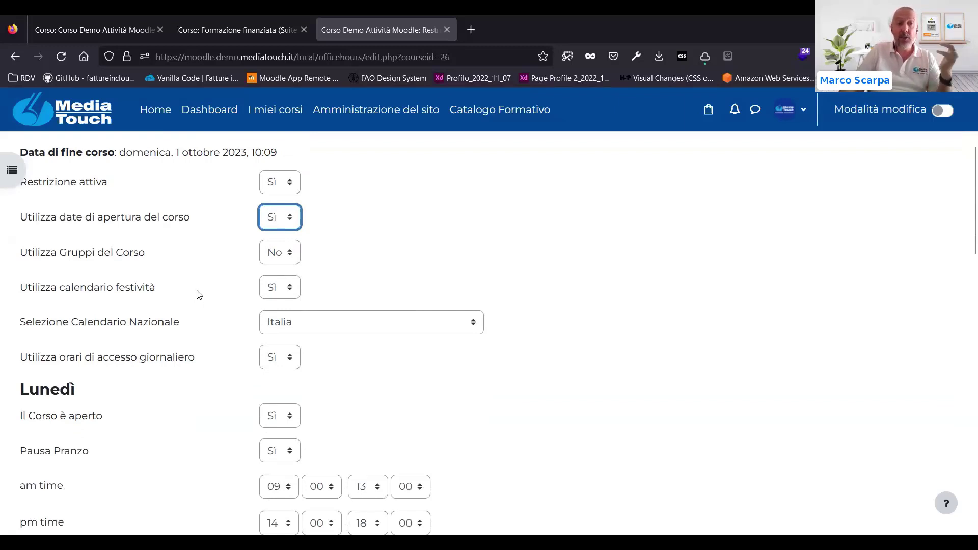
pyautogui.click(286, 289)
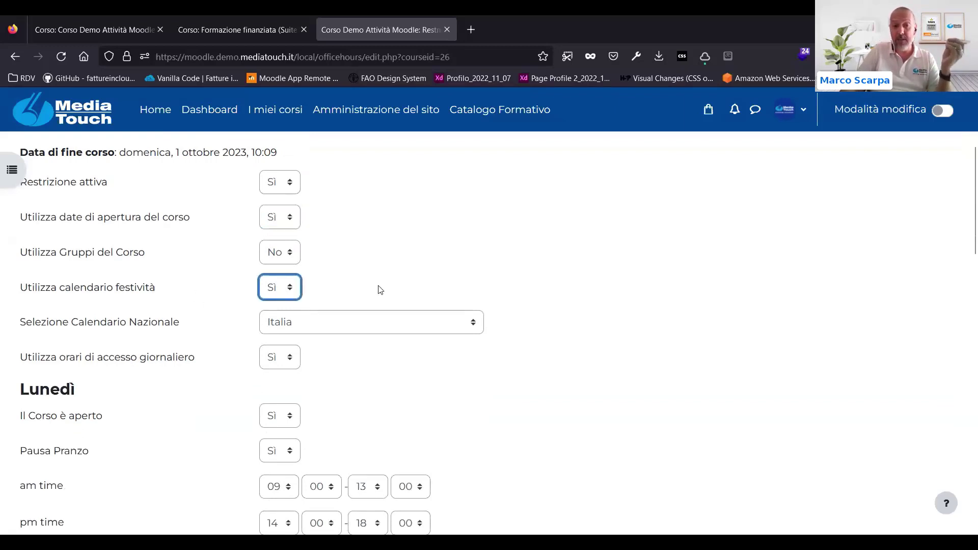
pyautogui.click(419, 323)
pyautogui.scroll(-5, 393, 227)
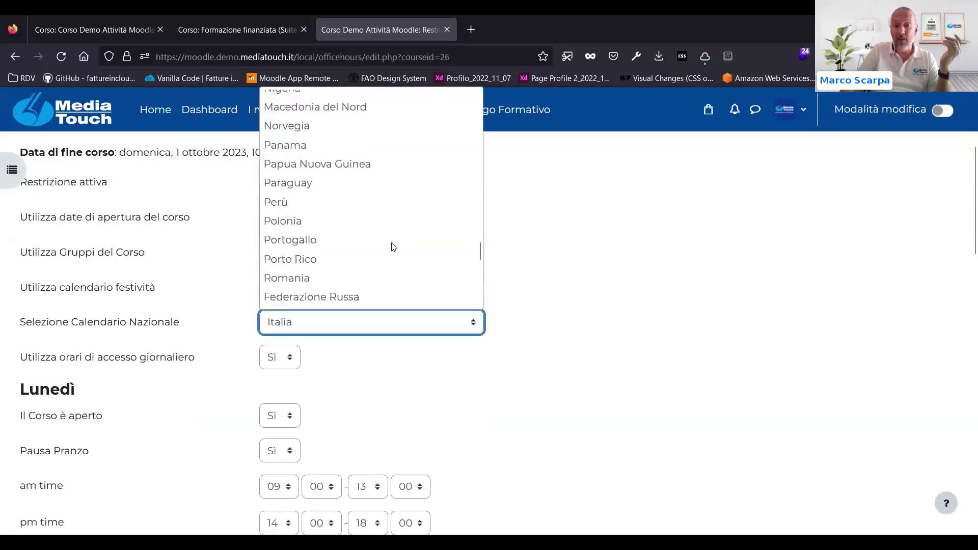
pyautogui.scroll(20, 393, 247)
pyautogui.scroll(-6, 393, 248)
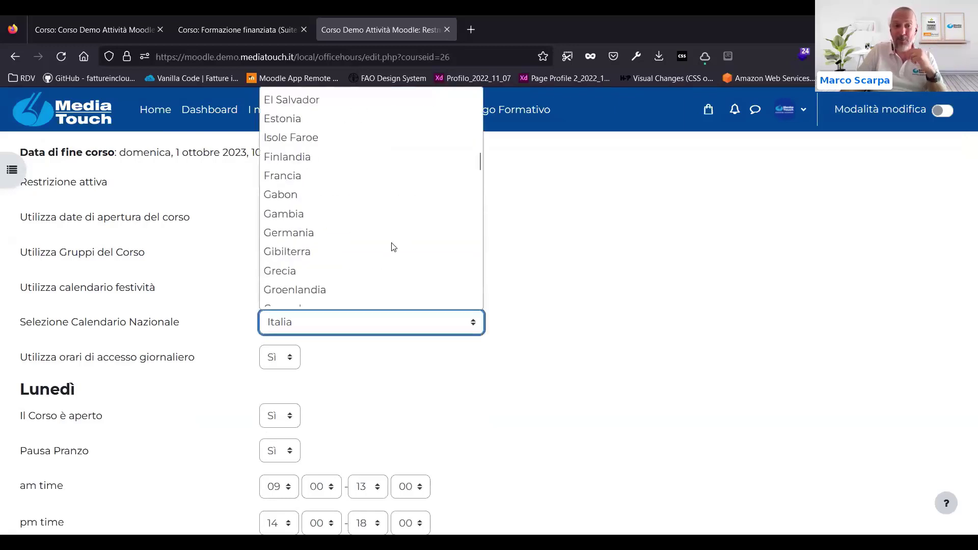
pyautogui.scroll(-7, 393, 248)
pyautogui.click(640, 274)
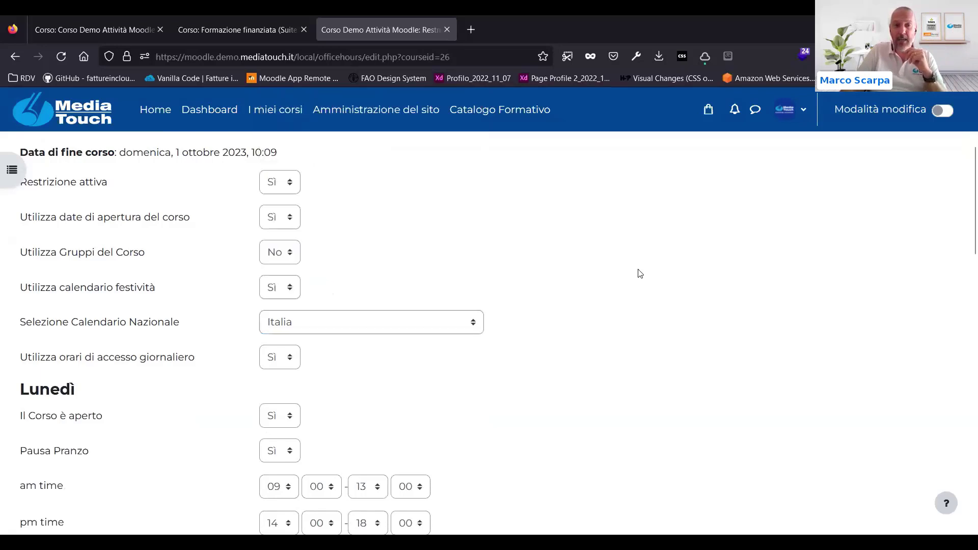
# Step: Try the option "Utilizza orari di accesso giornaliero" with No, and return it to Sì
pyautogui.scroll(-3, 636, 272)
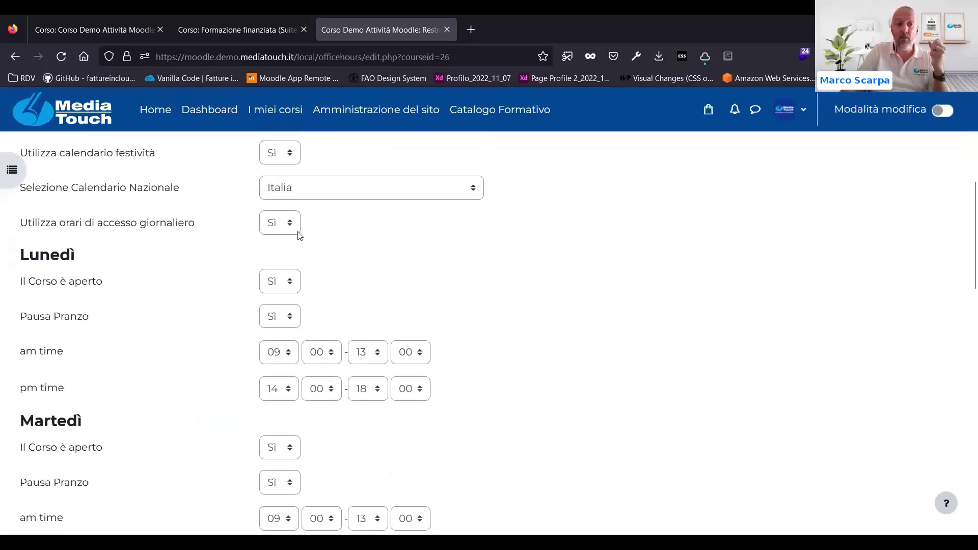
pyautogui.click(284, 227)
pyautogui.click(279, 253)
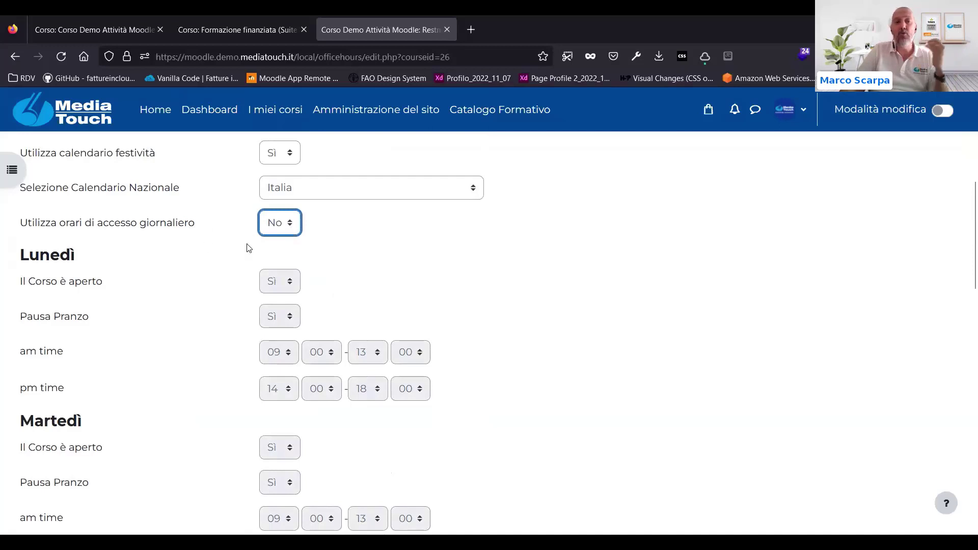
pyautogui.click(279, 225)
pyautogui.click(282, 265)
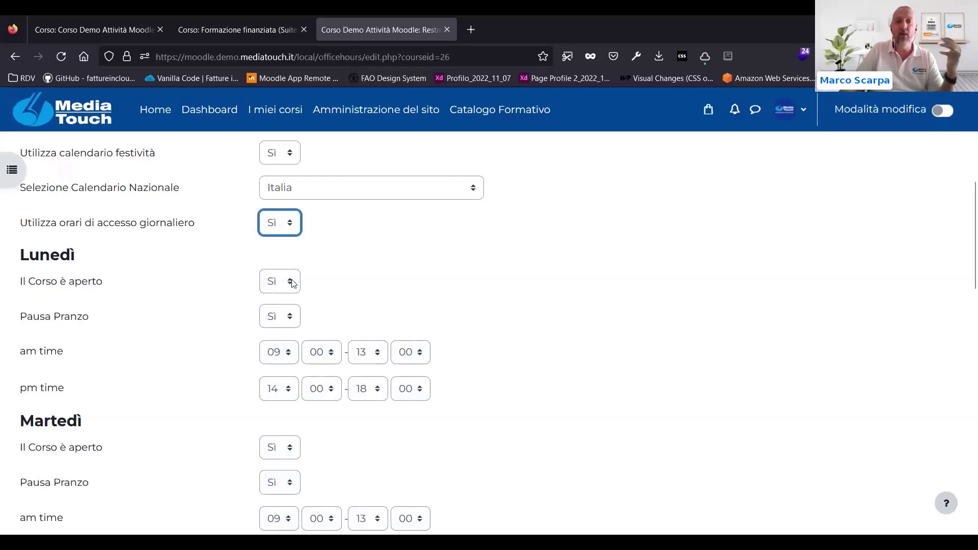
# Step: Review the opening, lunch break and am/pm time settings for each day from Lunedì to Domenica
pyautogui.scroll(-1, 293, 283)
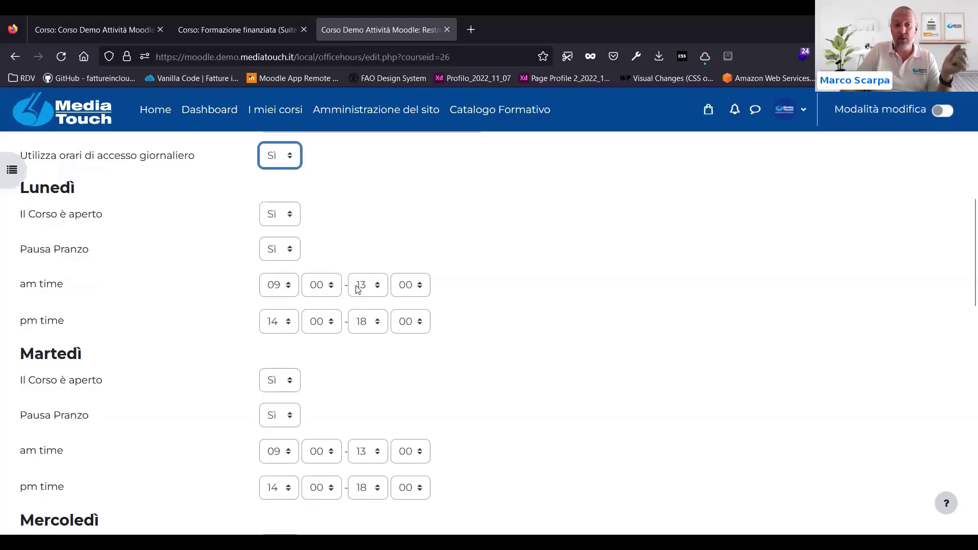
pyautogui.scroll(-3, 391, 320)
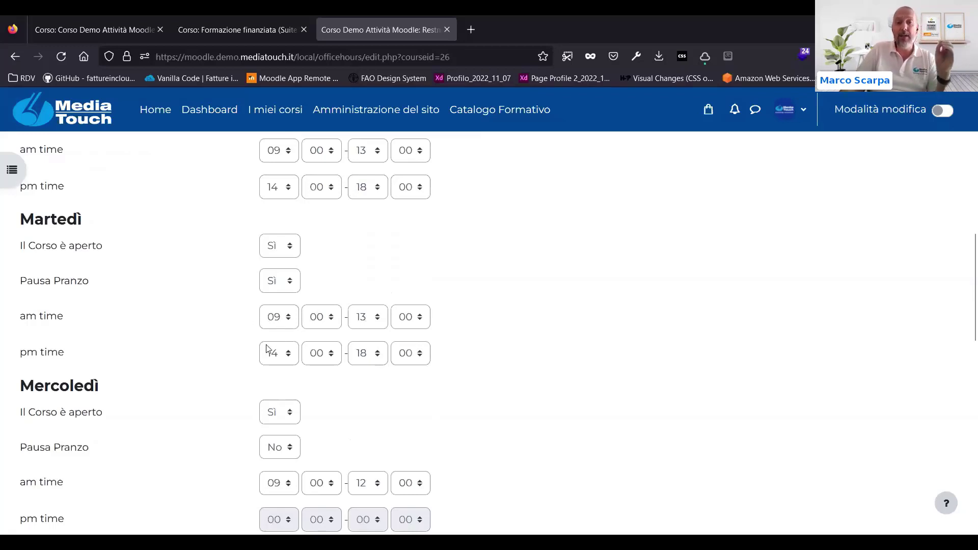
pyautogui.scroll(-3, 524, 307)
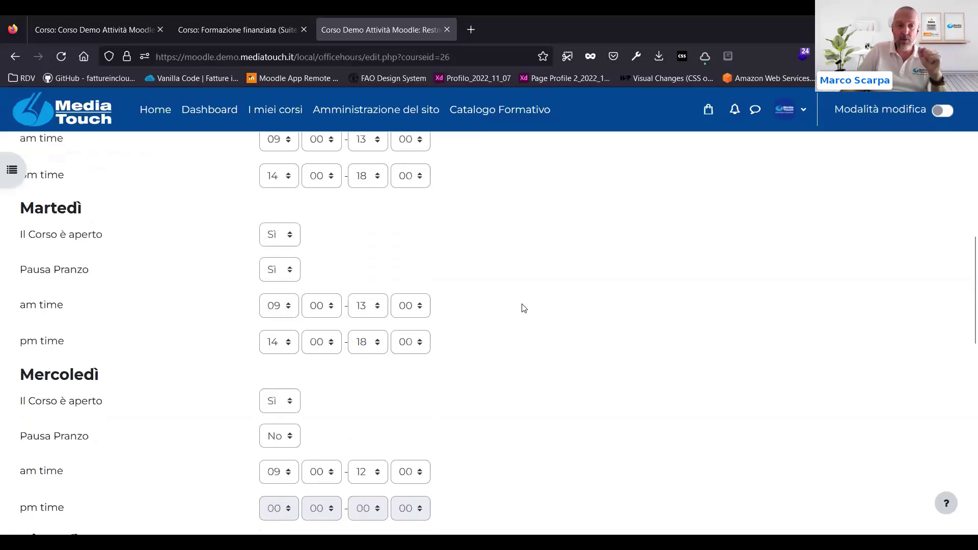
pyautogui.scroll(-2, 520, 307)
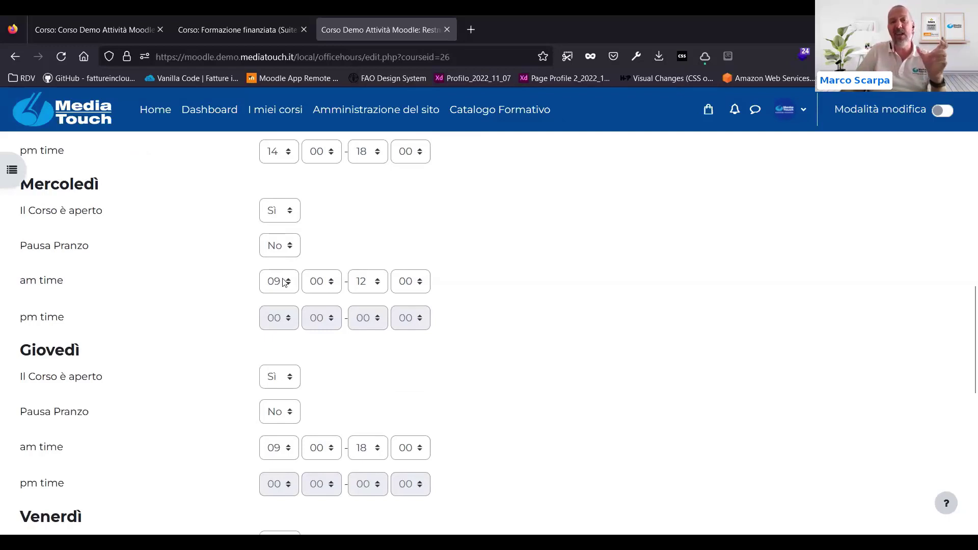
pyautogui.scroll(-1, 329, 370)
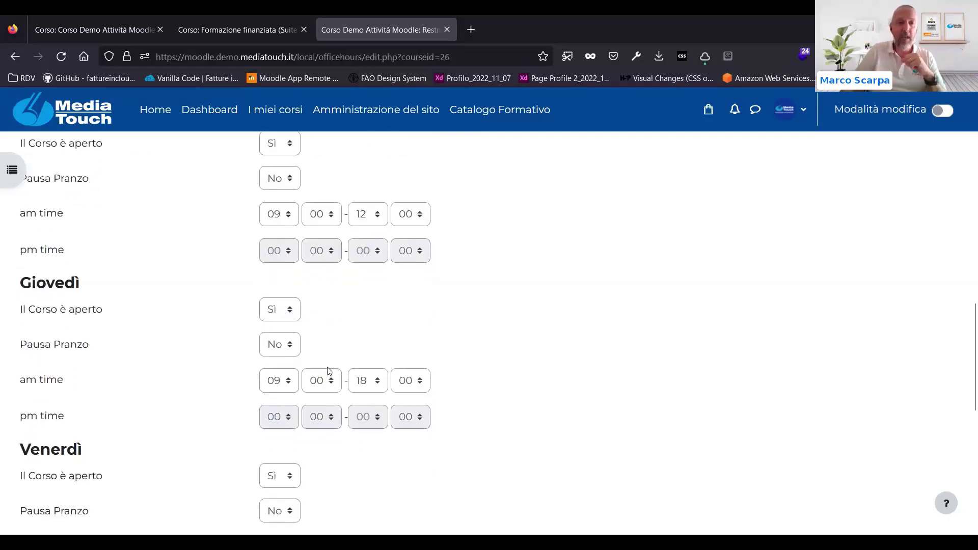
pyautogui.scroll(-1, 335, 328)
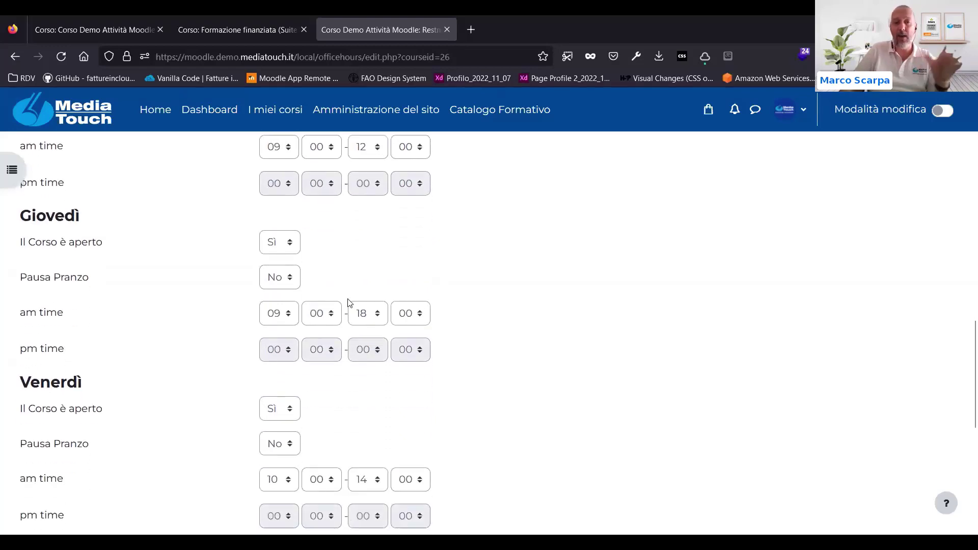
pyautogui.scroll(-1, 413, 331)
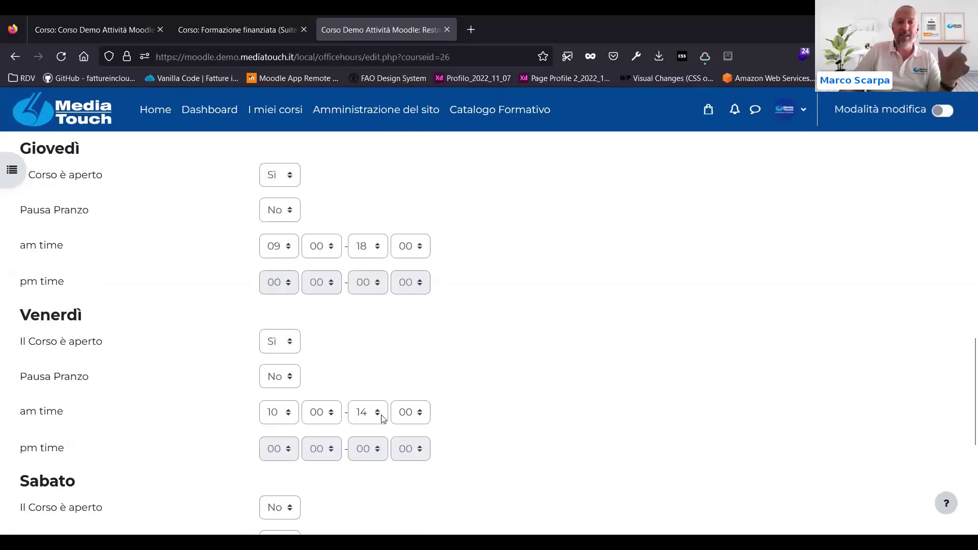
pyautogui.scroll(-5, 491, 398)
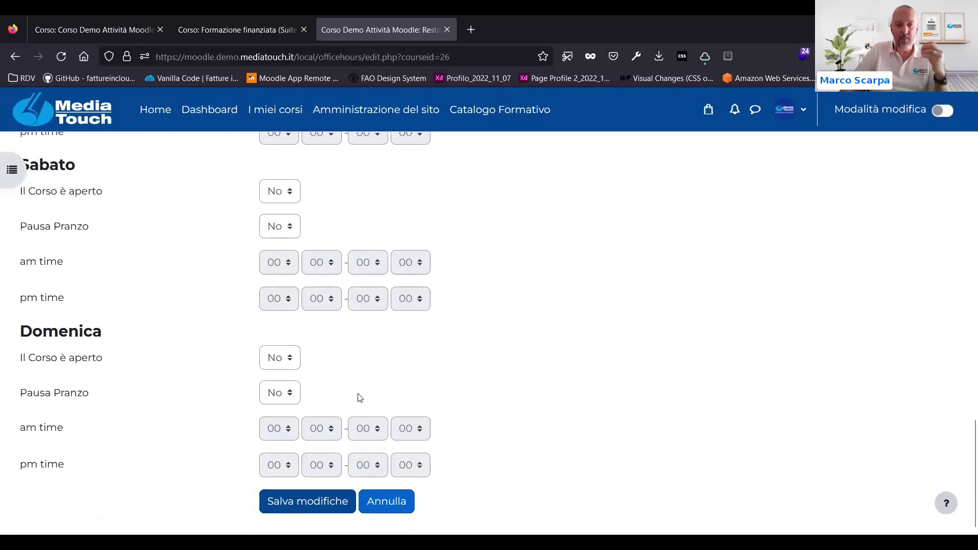
pyautogui.scroll(1, 312, 460)
pyautogui.scroll(-1, 310, 489)
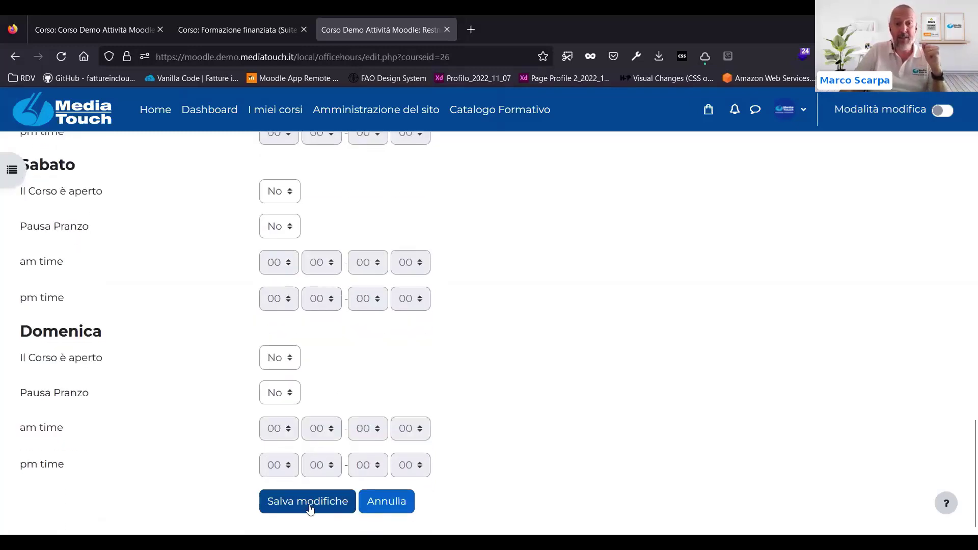
# Step: Save the access restriction settings and highlight the remaining session time in the course availability notice
pyautogui.click(310, 503)
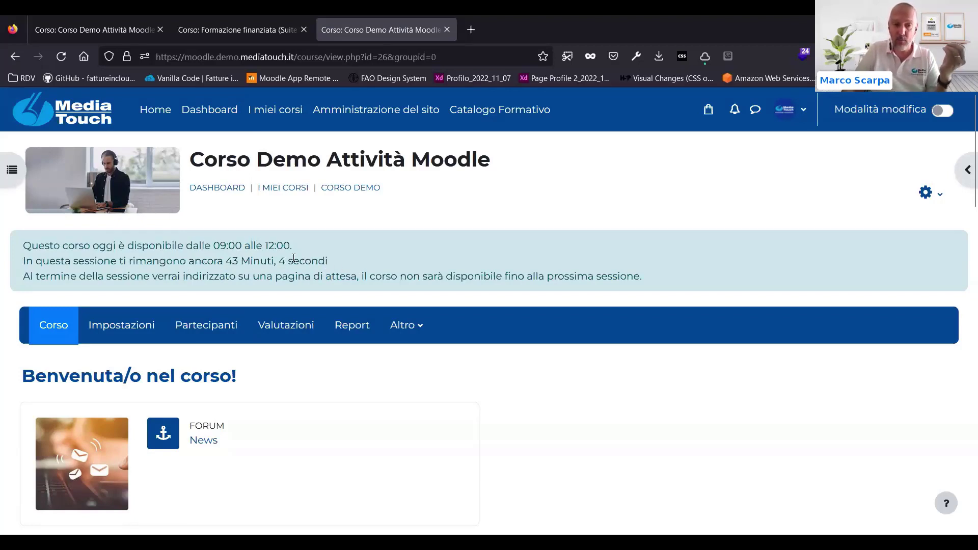
pyautogui.moveTo(22, 263); pyautogui.dragTo(331, 268)
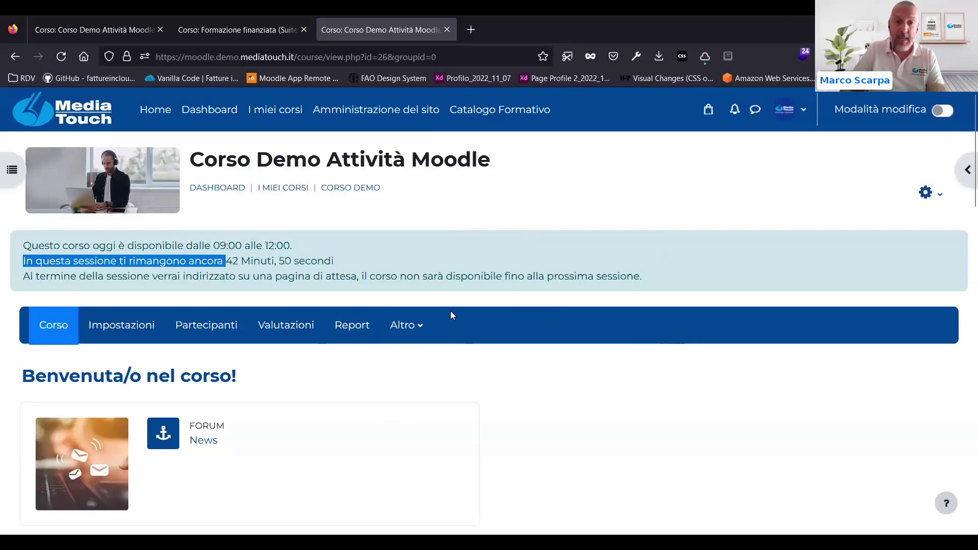
# Step: Reopen the course's Restrizione Accesso Corso settings
pyautogui.click(415, 320)
pyautogui.scroll(-5, 452, 302)
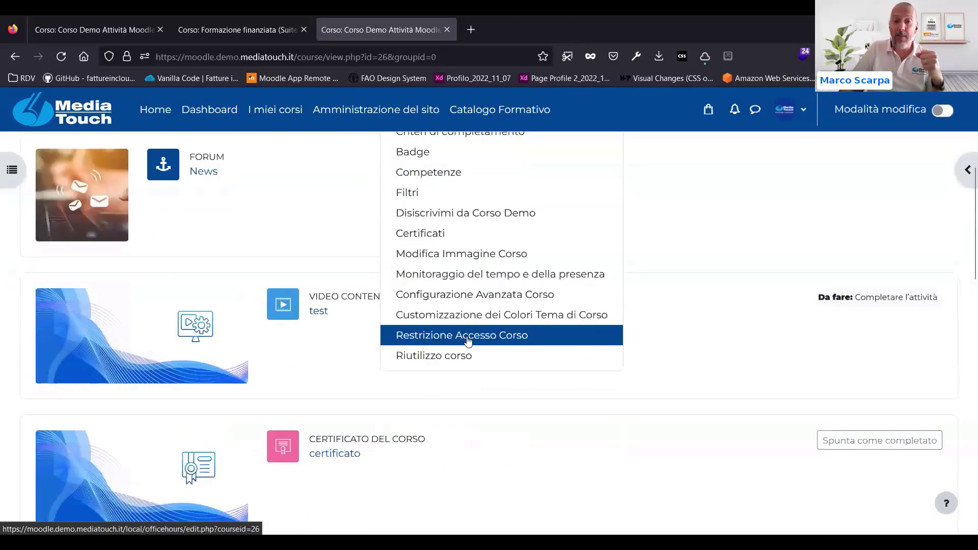
pyautogui.click(465, 337)
# Step: Set the end of Mercoledì's am time to 11:00 and save the changes
pyautogui.scroll(-10, 338, 286)
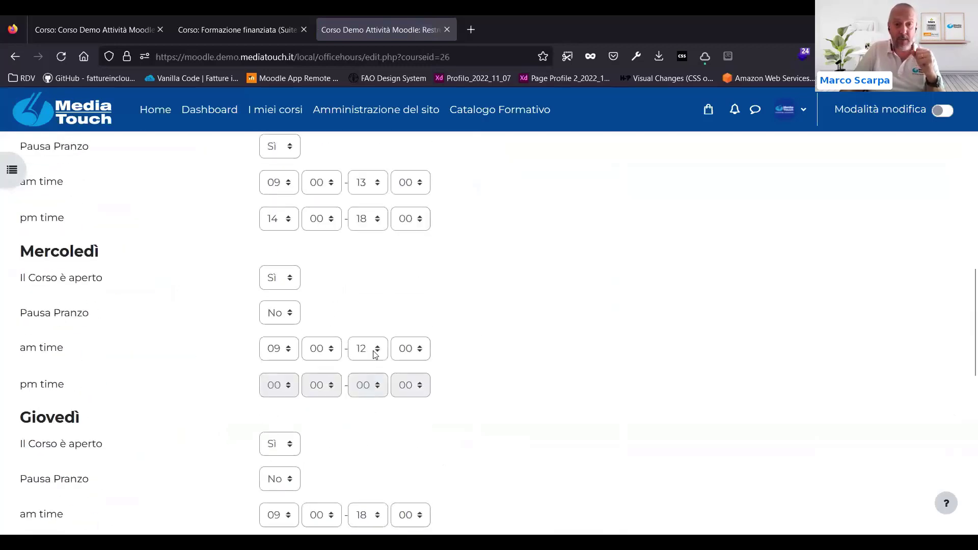
pyautogui.click(375, 351)
pyautogui.click(363, 266)
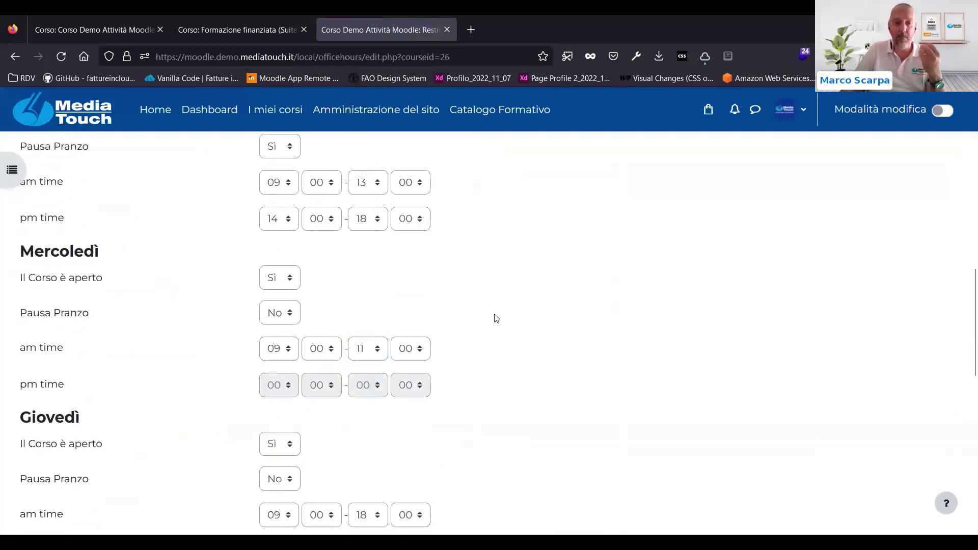
pyautogui.scroll(-2, 497, 318)
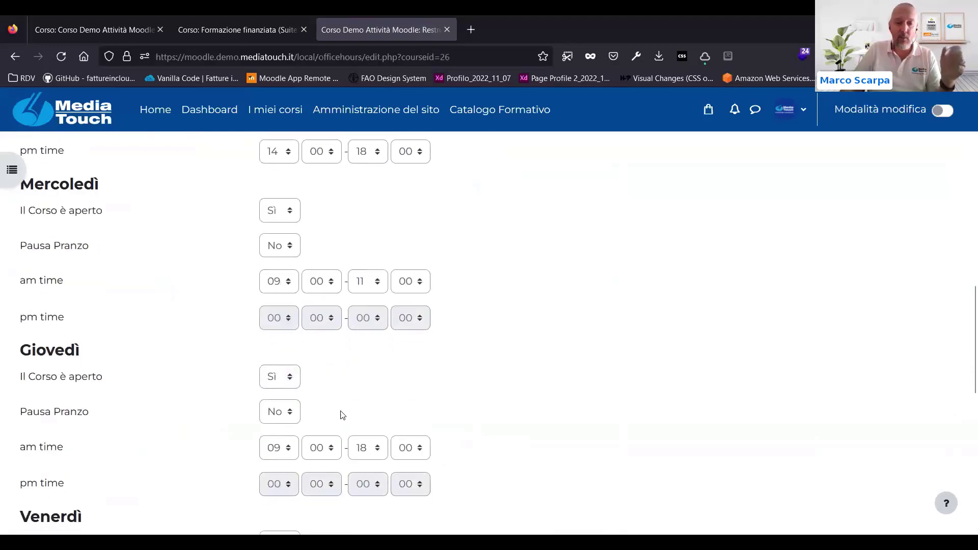
pyautogui.scroll(-10, 340, 413)
pyautogui.click(304, 504)
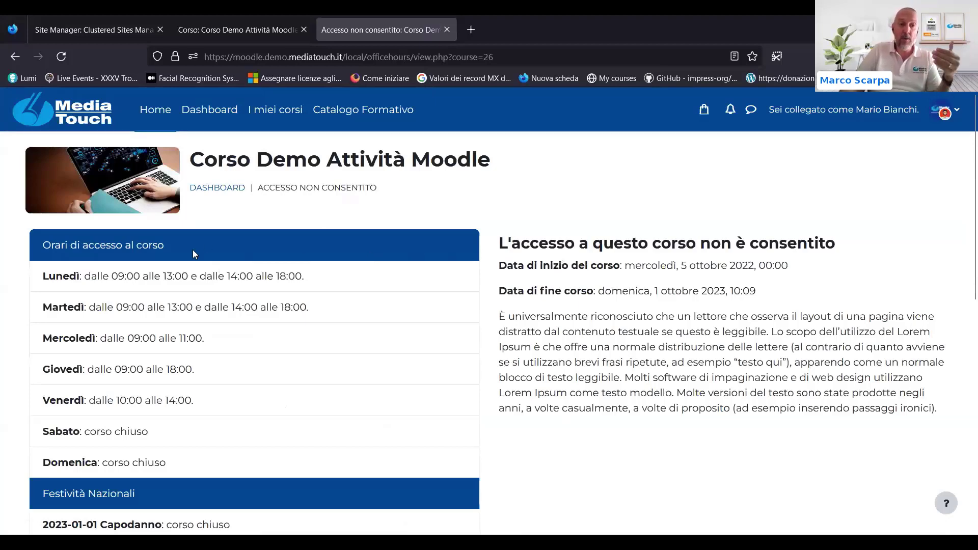
# Step: Check the course access hours and national holidays listed on the student's access-denied page
pyautogui.scroll(-3, 78, 202)
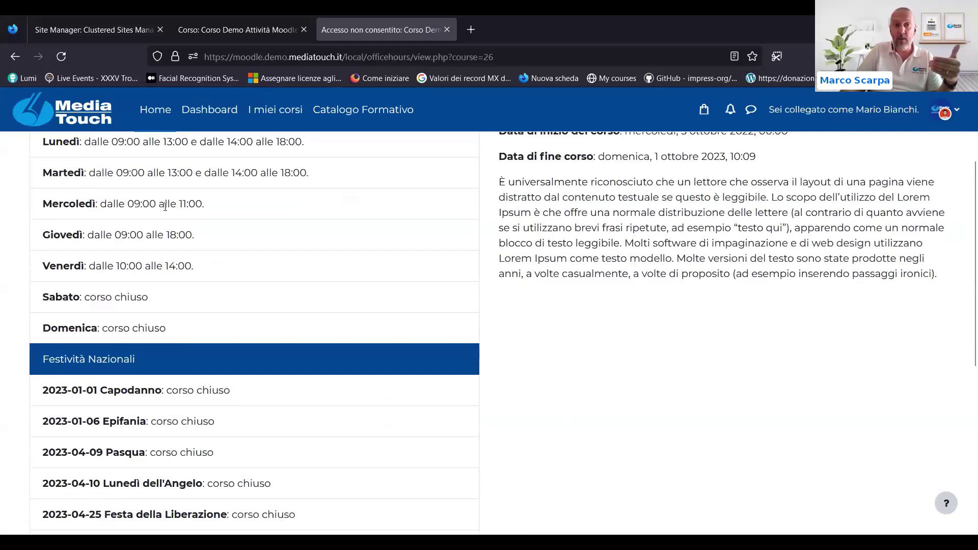
pyautogui.scroll(2, 118, 296)
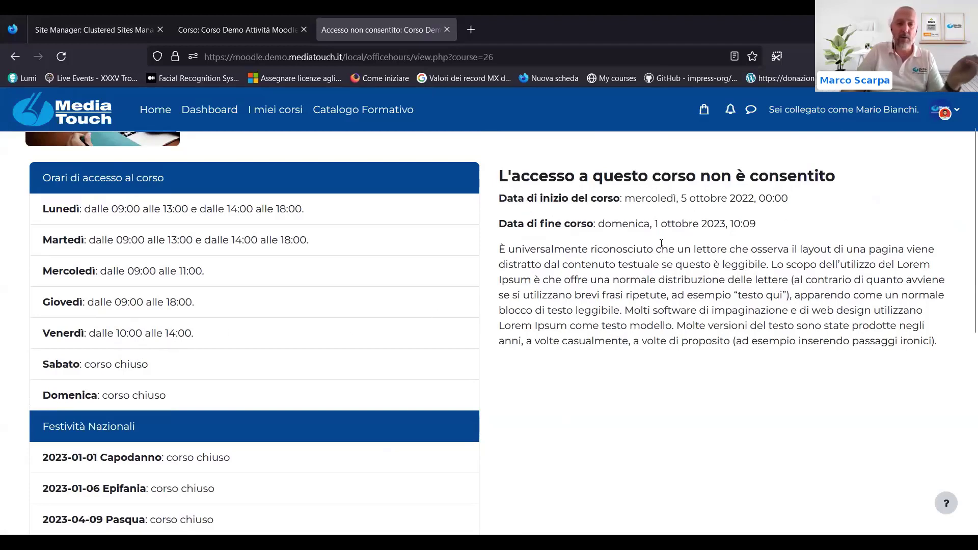
# Step: Review the remaining national holidays on the access-denied page and try to return to the course
pyautogui.scroll(-2, 688, 244)
pyautogui.scroll(-6, 687, 244)
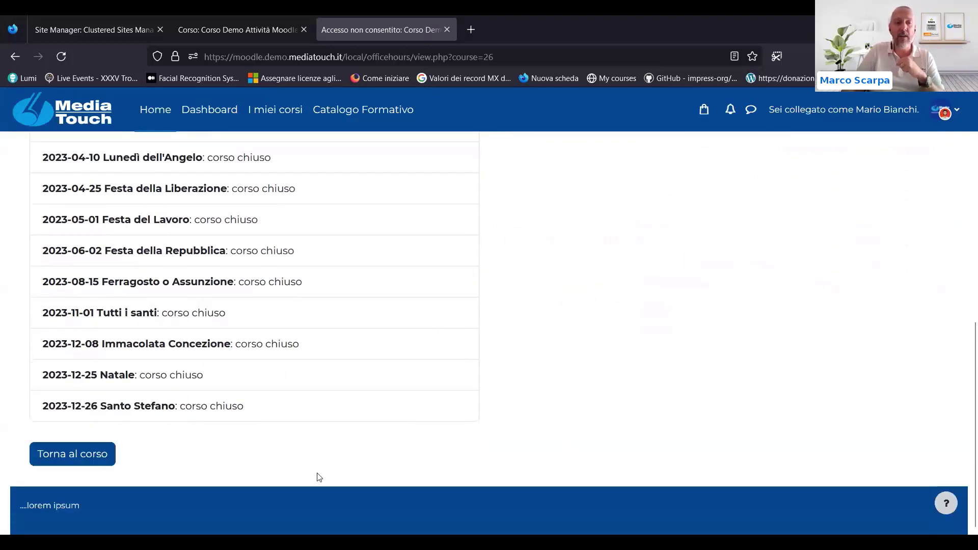
pyautogui.click(93, 453)
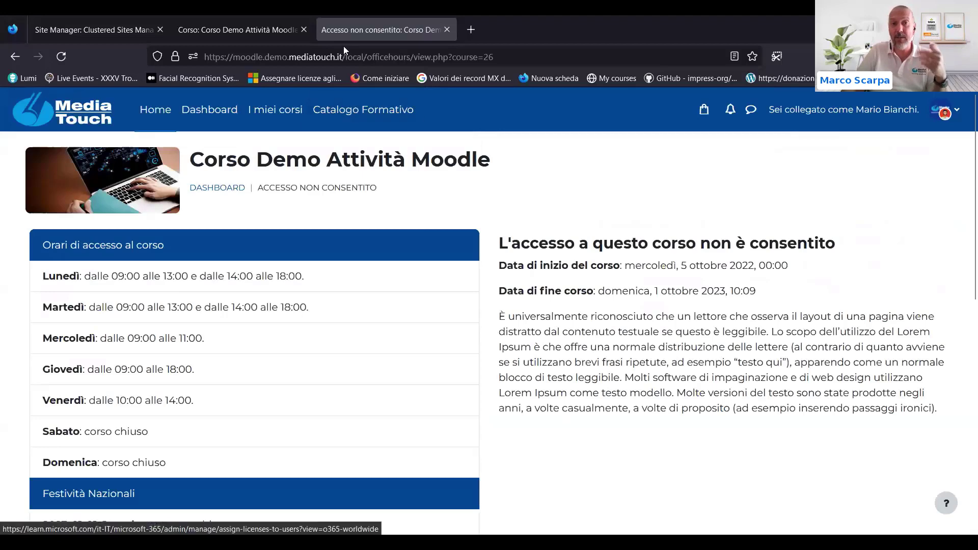
# Step: As the student, try to open the restricted course directly at the address path course/view.php?id=26
pyautogui.moveTo(346, 57); pyautogui.dragTo(502, 59)
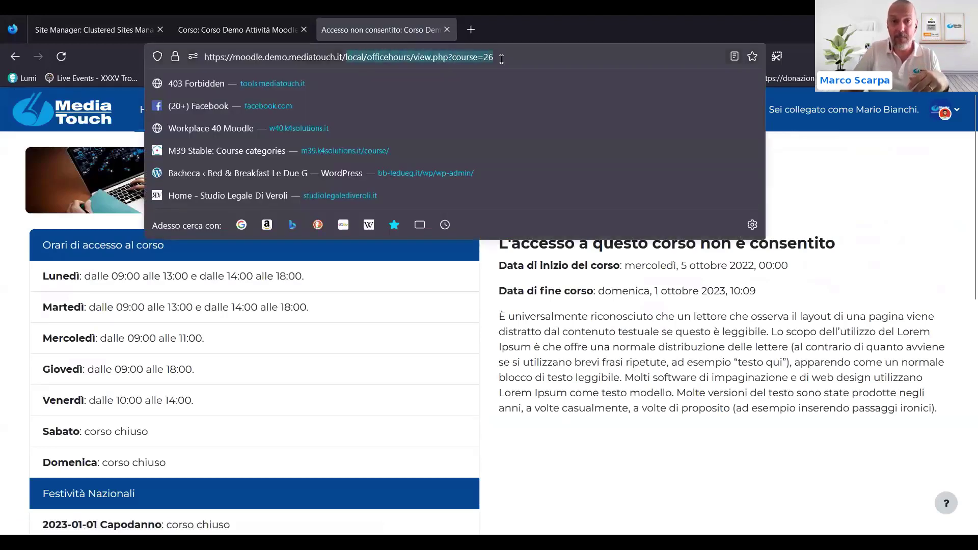
pyautogui.press('BackSpace')
pyautogui.write('course/')
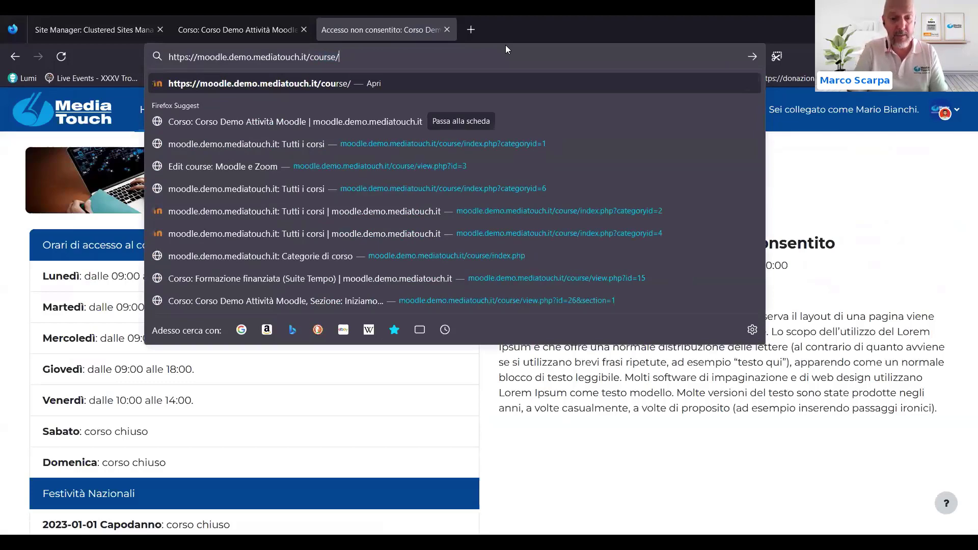
pyautogui.write('view.php?id=26')
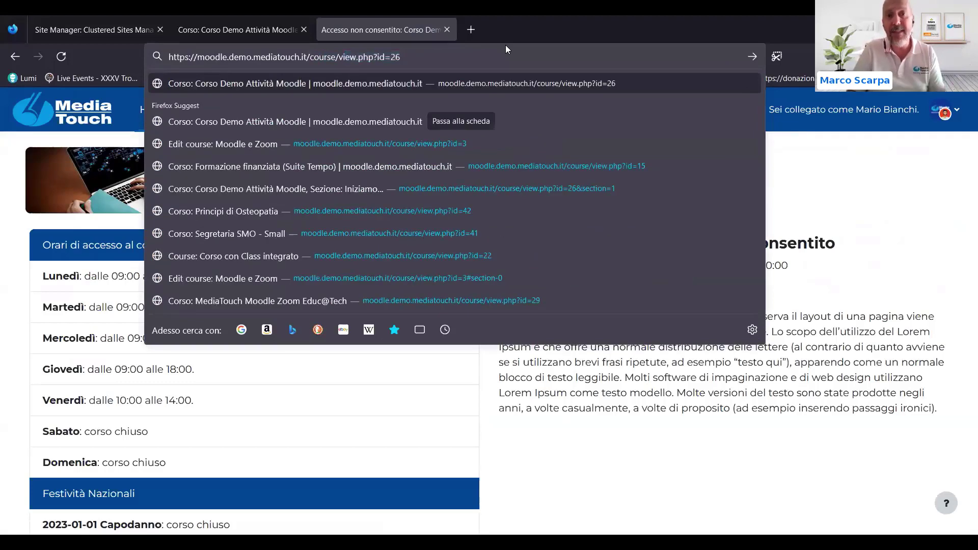
pyautogui.press('Return')
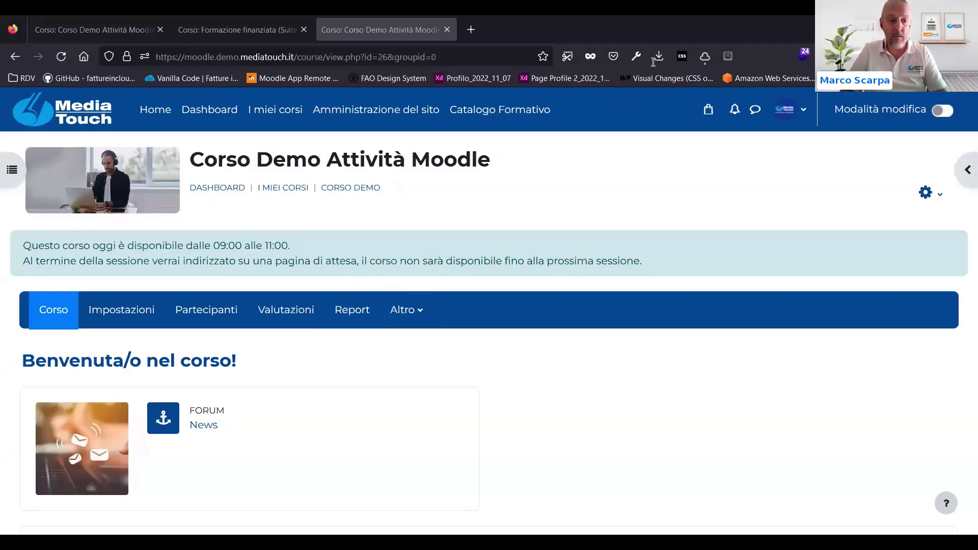
# Step: Open the course with id 15, Formazione finanziata (Suite Tempo), and go to its Gruppi management page
pyautogui.write('15')
pyautogui.press('Return')
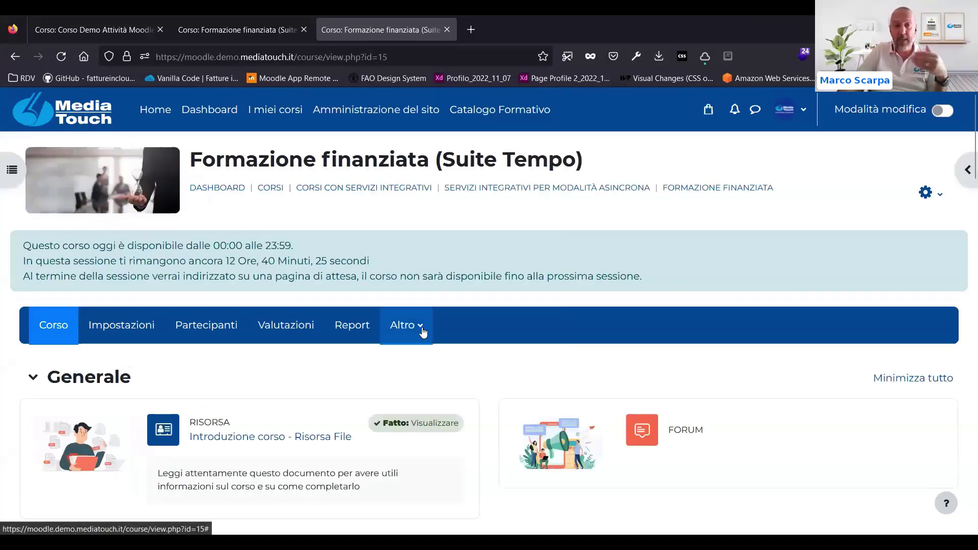
pyautogui.click(925, 192)
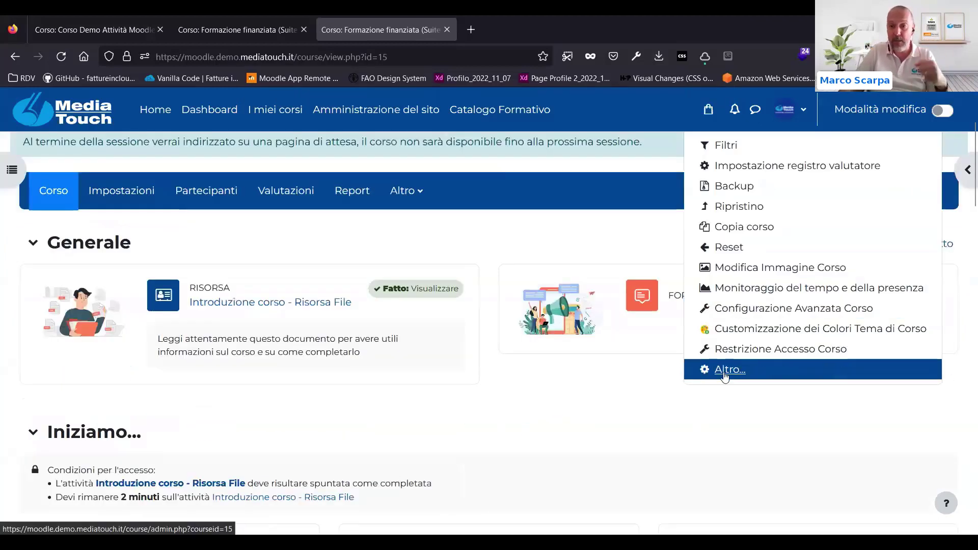
pyautogui.click(729, 370)
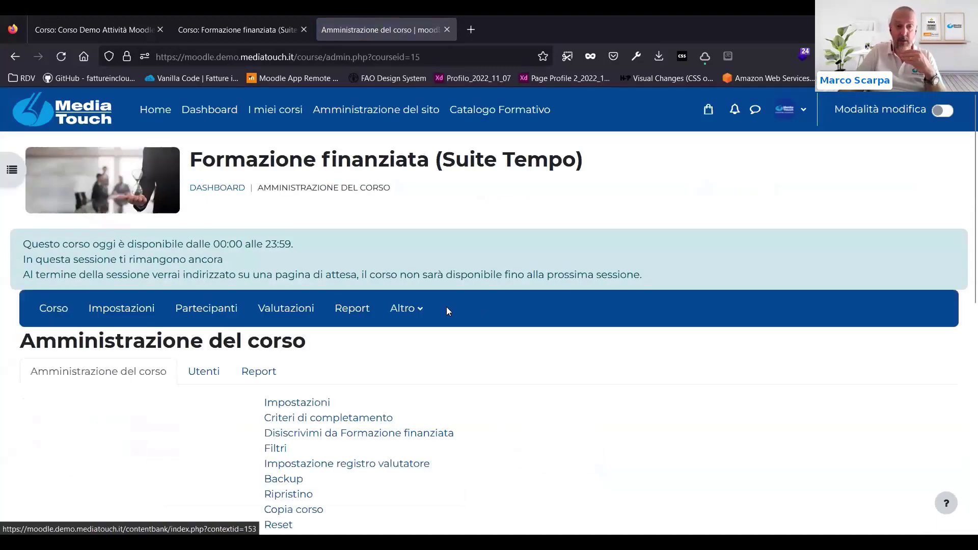
pyautogui.scroll(-2, 447, 311)
pyautogui.click(198, 306)
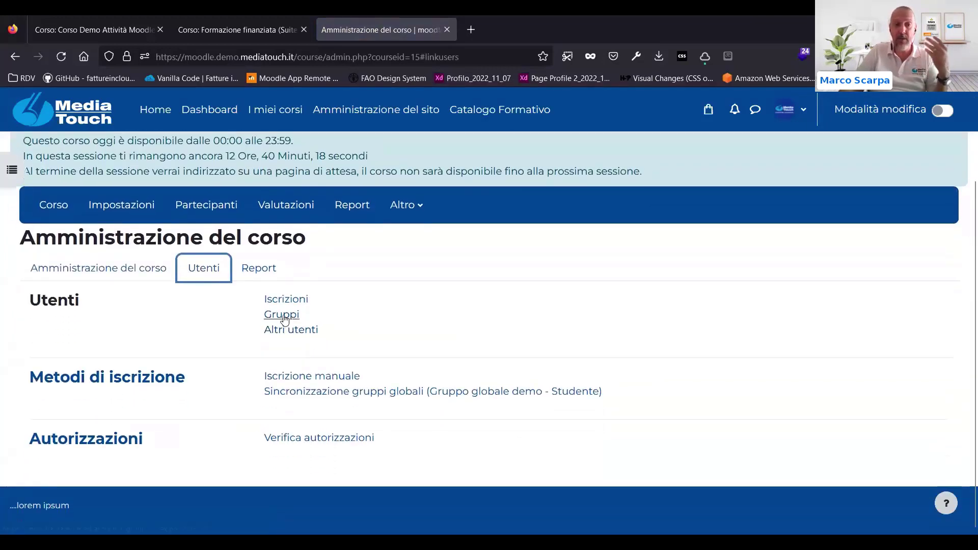
pyautogui.click(284, 317)
# Step: Create a group in the course with Gruppo C as both its name and its identification code, and save it
pyautogui.scroll(-3, 142, 262)
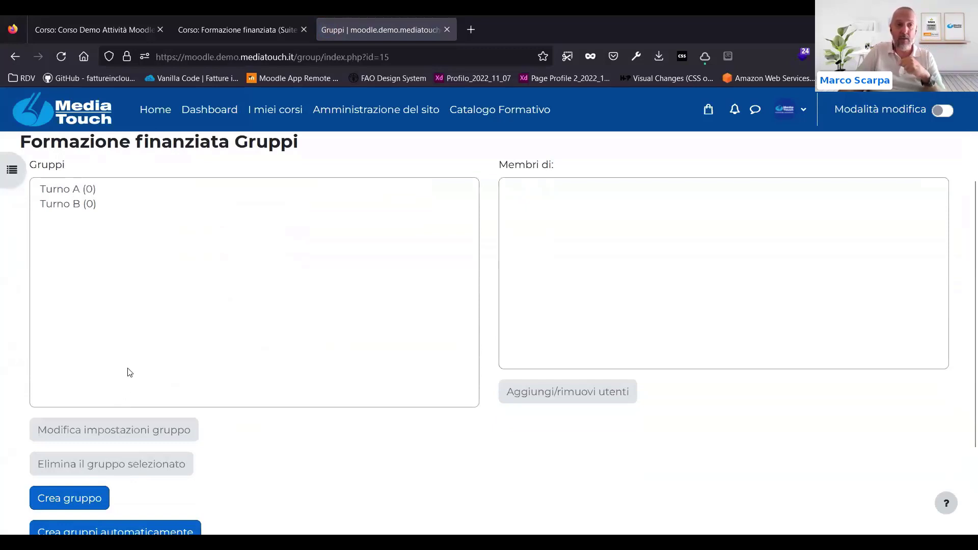
pyautogui.scroll(-3, 130, 372)
pyautogui.click(83, 377)
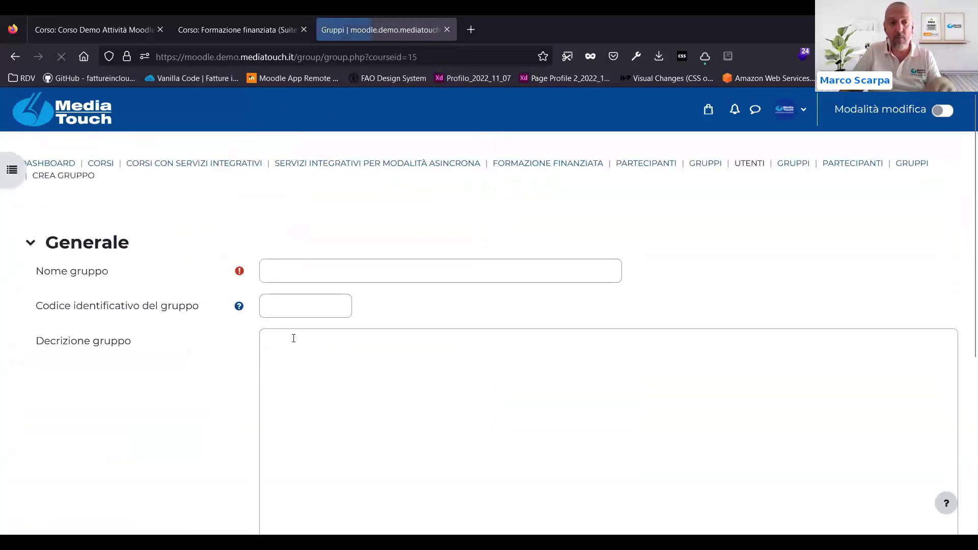
pyautogui.click(276, 263)
pyautogui.write('Gr')
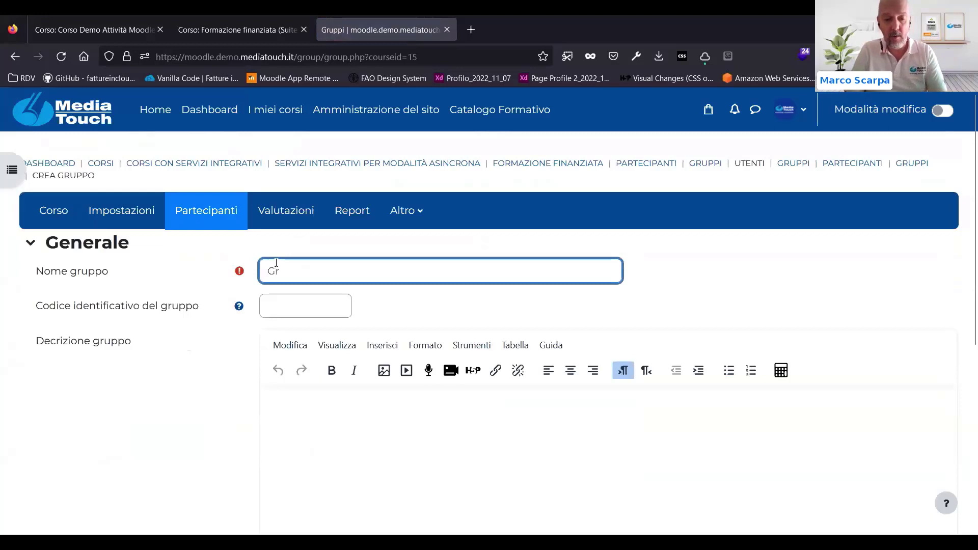
pyautogui.write('uppo C')
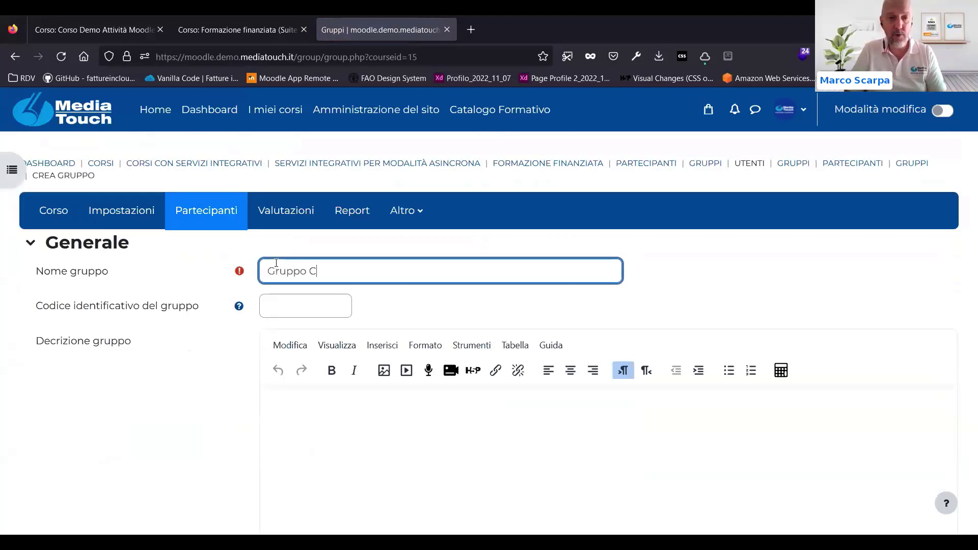
pyautogui.hotkey('ctrl', 'a')
pyautogui.hotkey('ctrl', 'c')
pyautogui.click(292, 306)
pyautogui.hotkey('ctrl', 'v')
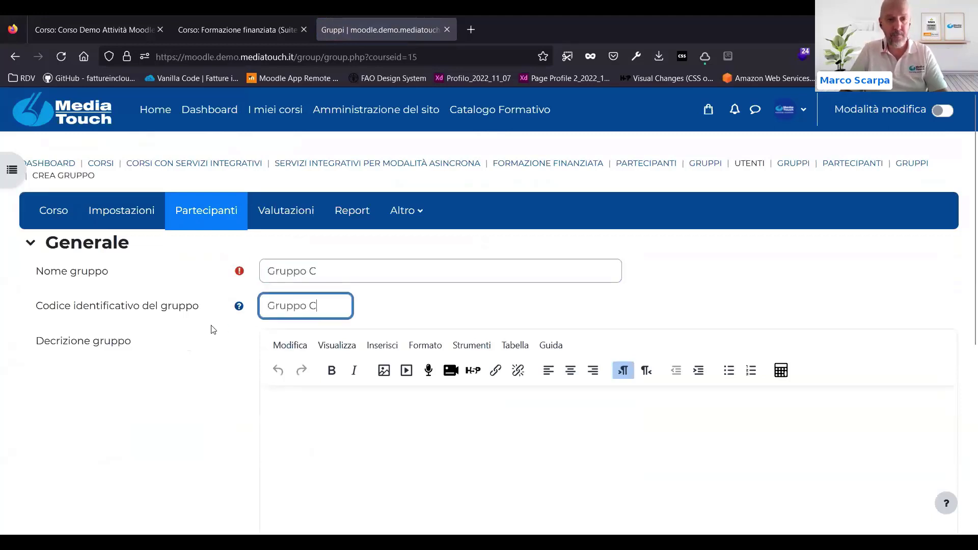
pyautogui.scroll(-5, 284, 425)
pyautogui.scroll(-1, 291, 443)
pyautogui.click(308, 480)
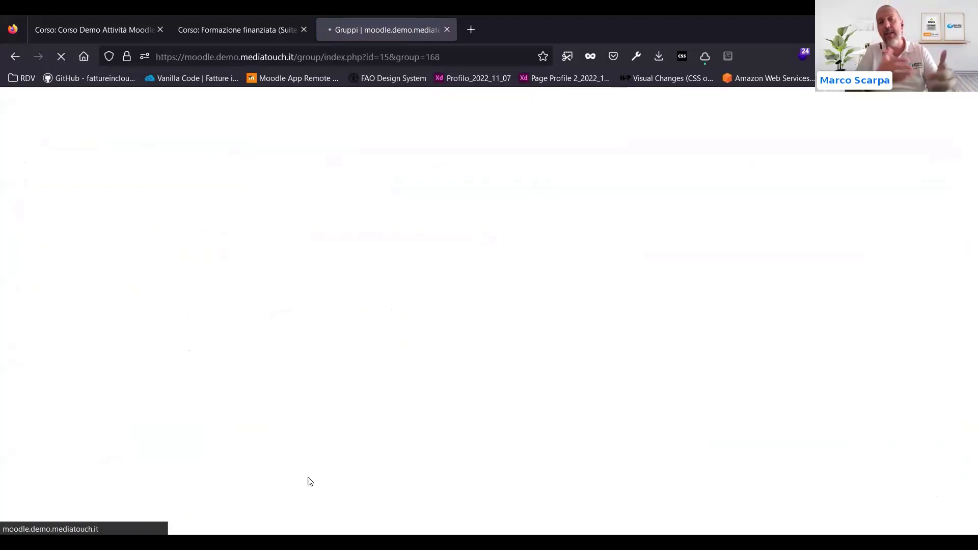
# Step: Open the Restrizione Accesso Corso settings of the Formazione finanziata course
pyautogui.scroll(-3, 288, 360)
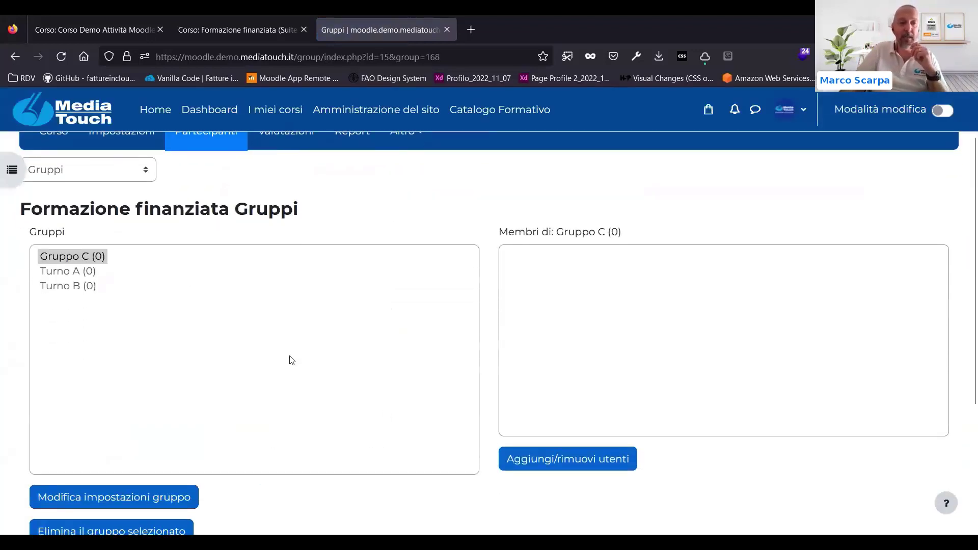
pyautogui.scroll(-1, 369, 406)
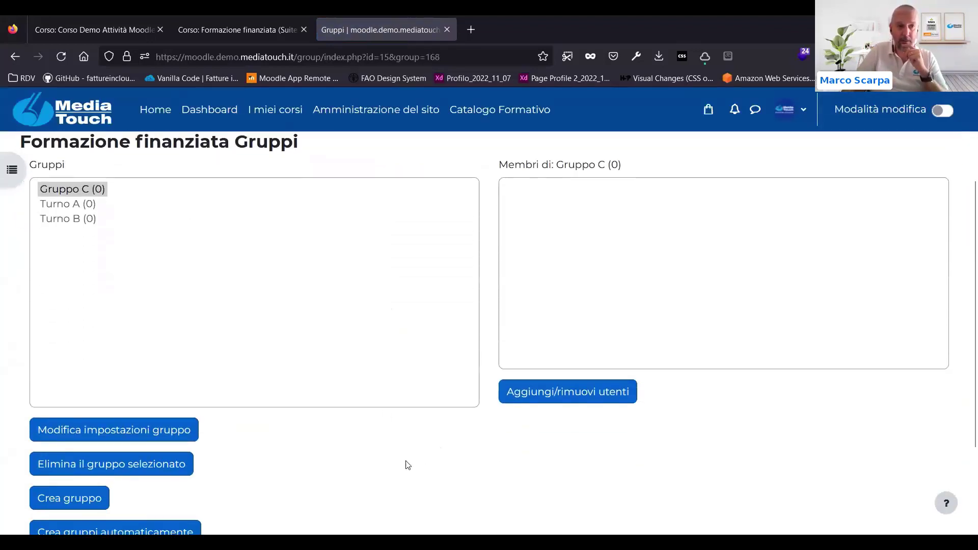
pyautogui.scroll(-2, 407, 465)
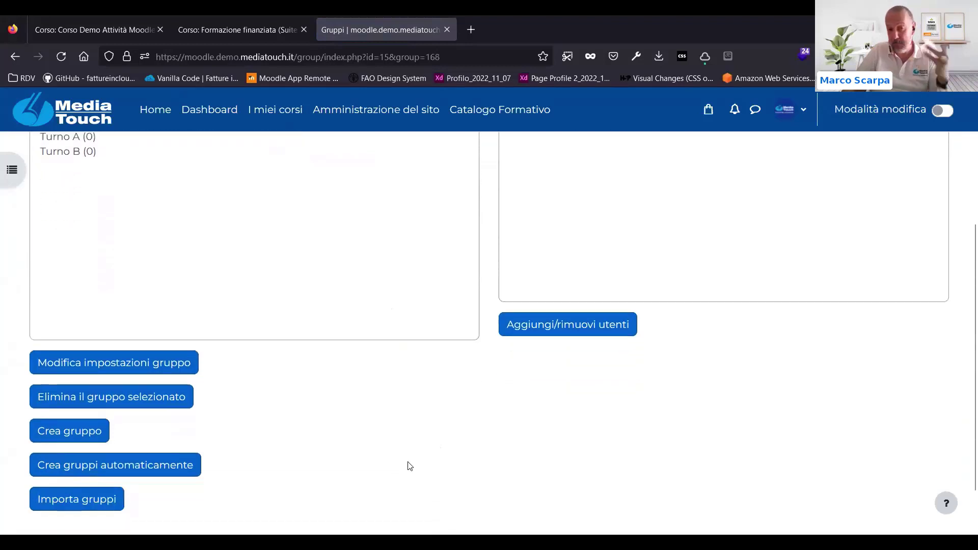
pyautogui.scroll(4, 407, 465)
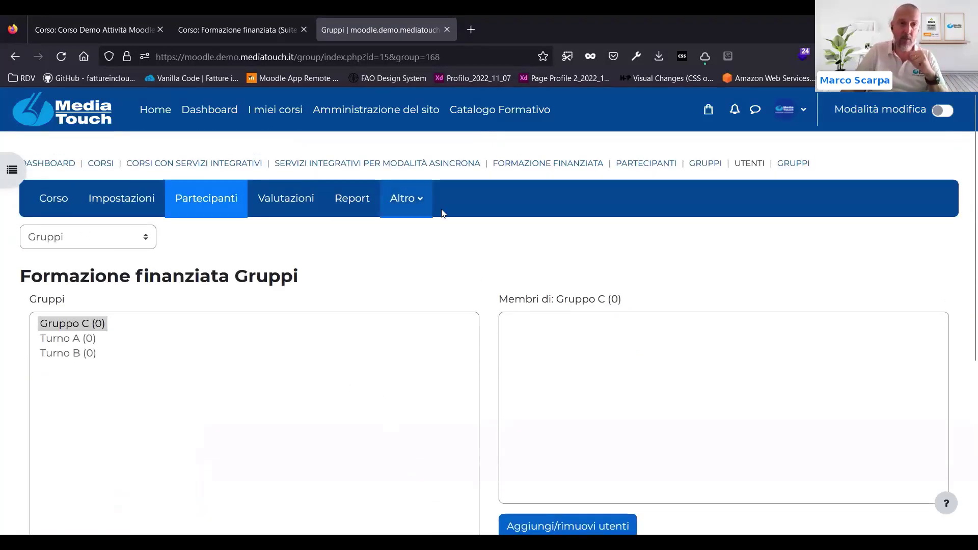
pyautogui.click(405, 198)
pyautogui.scroll(-1, 458, 326)
pyautogui.scroll(-1, 463, 336)
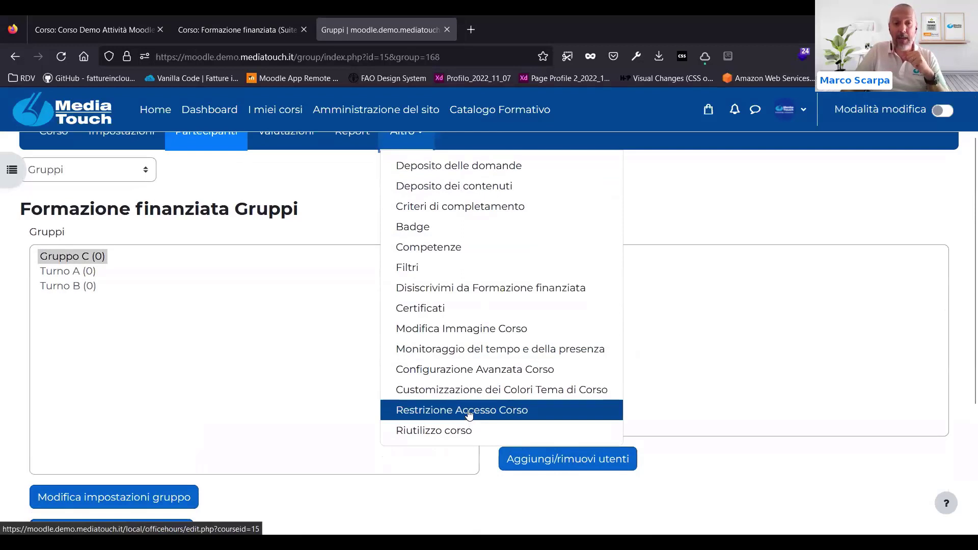
pyautogui.click(468, 413)
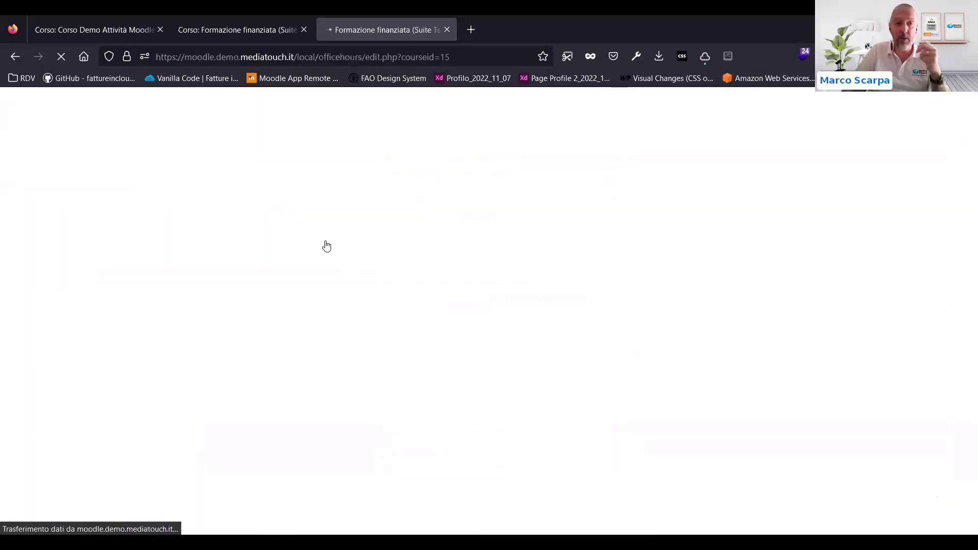
pyautogui.scroll(-1, 124, 272)
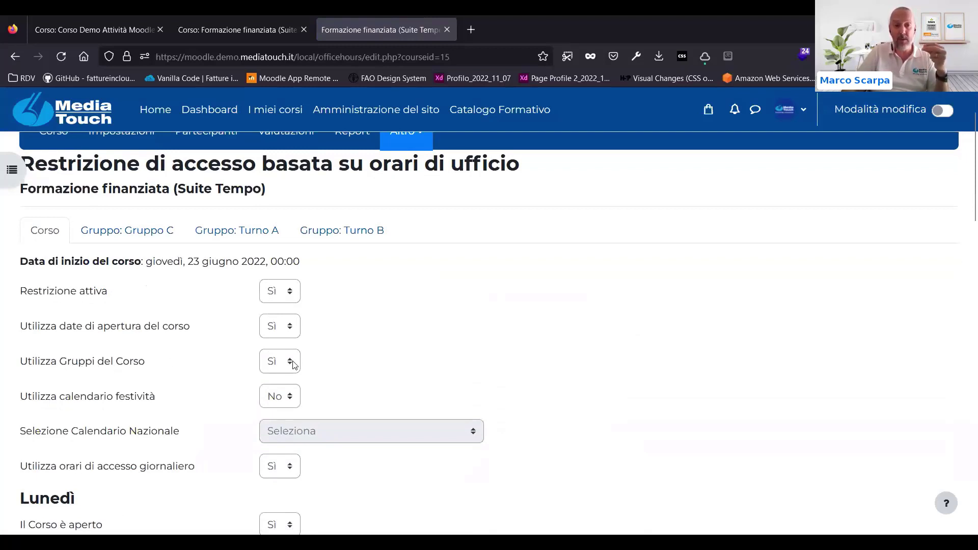
# Step: Examine the access restriction settings of Gruppo C, Turno A and Turno B, and return to the course-level settings
pyautogui.click(121, 232)
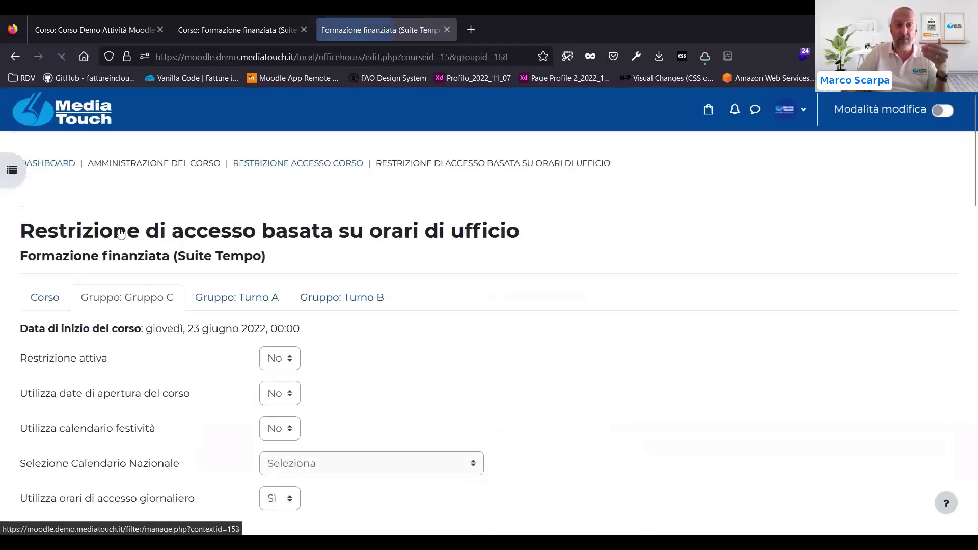
pyautogui.click(244, 296)
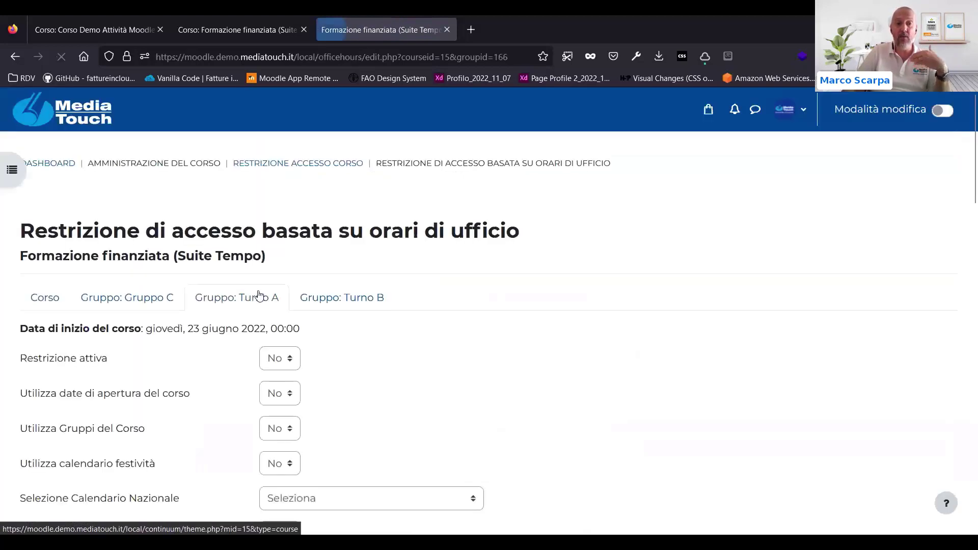
pyautogui.click(347, 299)
pyautogui.scroll(-1, 701, 296)
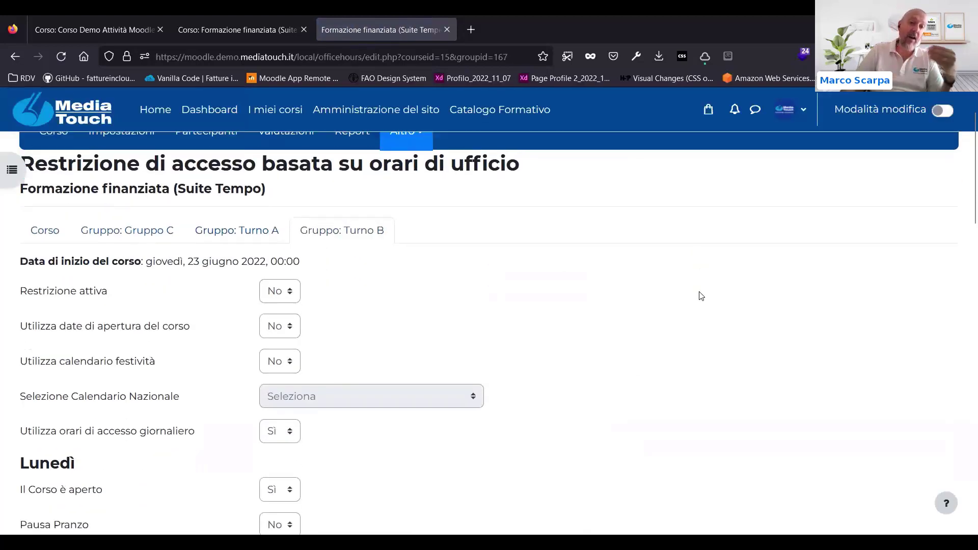
pyautogui.scroll(-1, 701, 296)
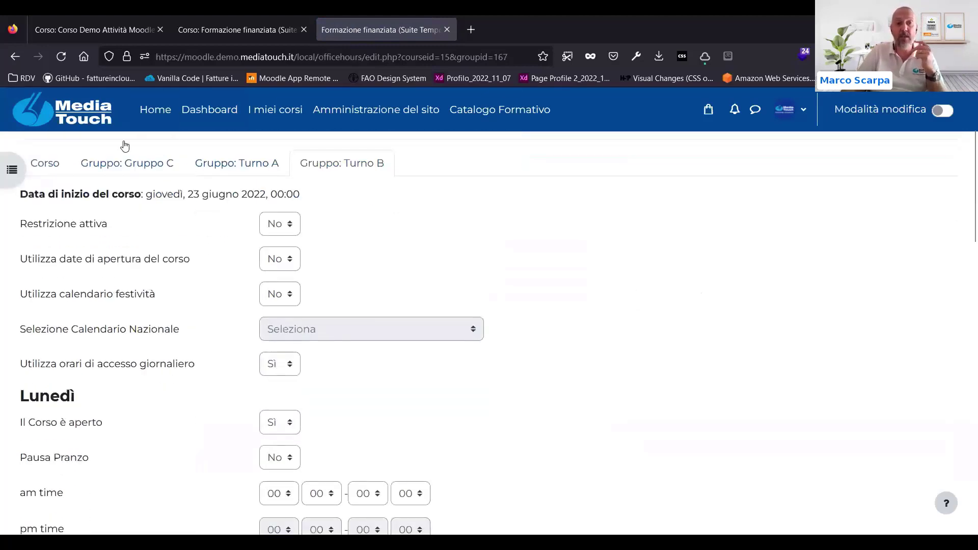
pyautogui.click(51, 168)
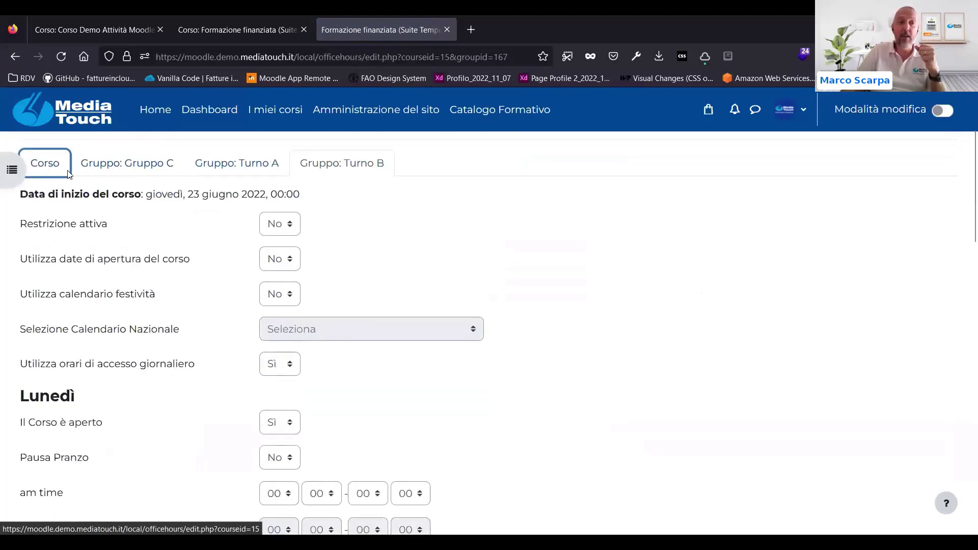
pyautogui.scroll(-3, 214, 299)
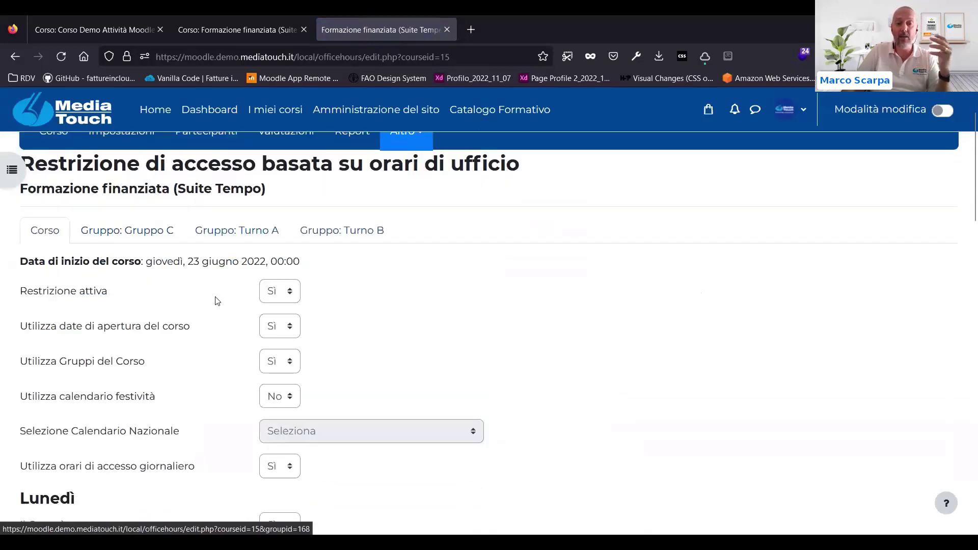
pyautogui.scroll(-1, 234, 282)
pyautogui.scroll(2, 136, 176)
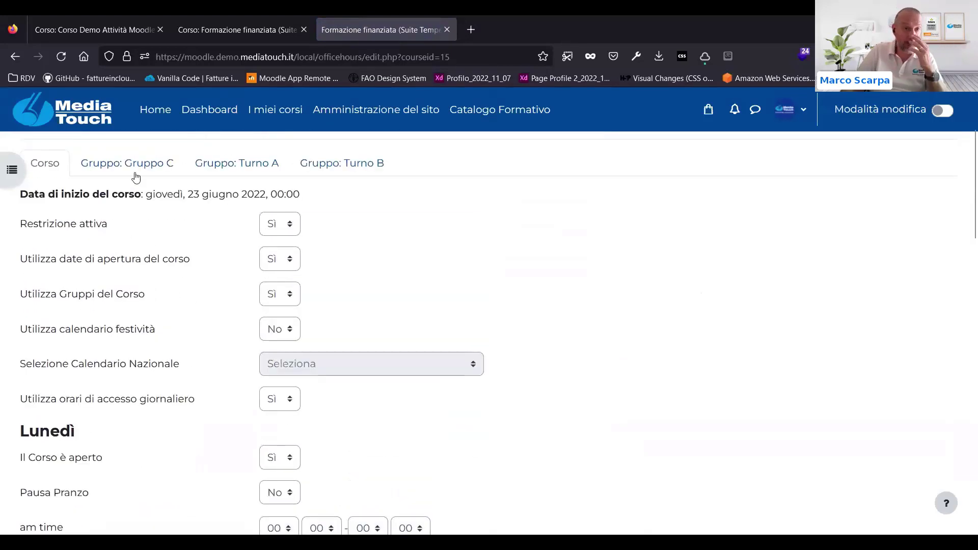
# Step: In Gruppo C's restriction settings, set the Lunedì am time from 12:00 to 14:00
pyautogui.click(133, 173)
pyautogui.scroll(-4, 327, 360)
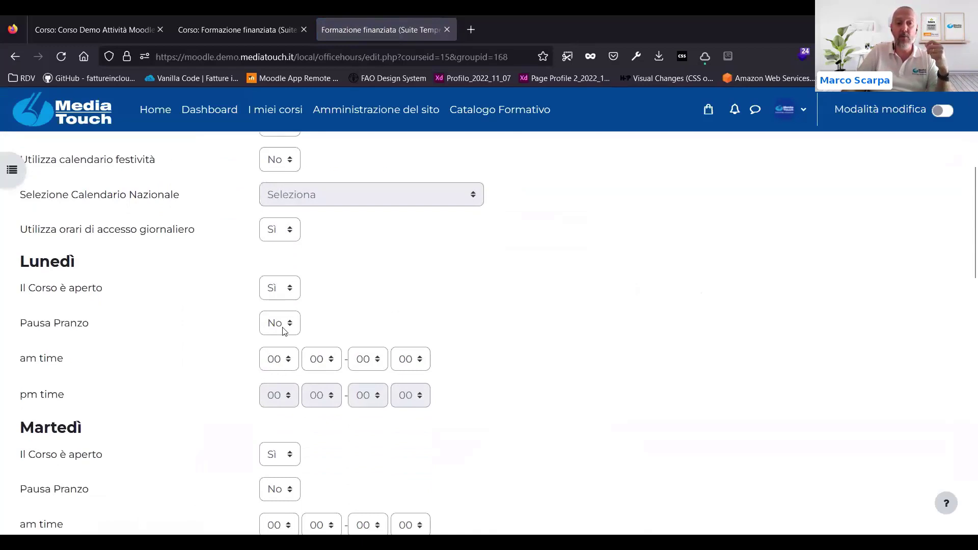
pyautogui.click(275, 360)
pyautogui.click(278, 313)
pyautogui.click(368, 359)
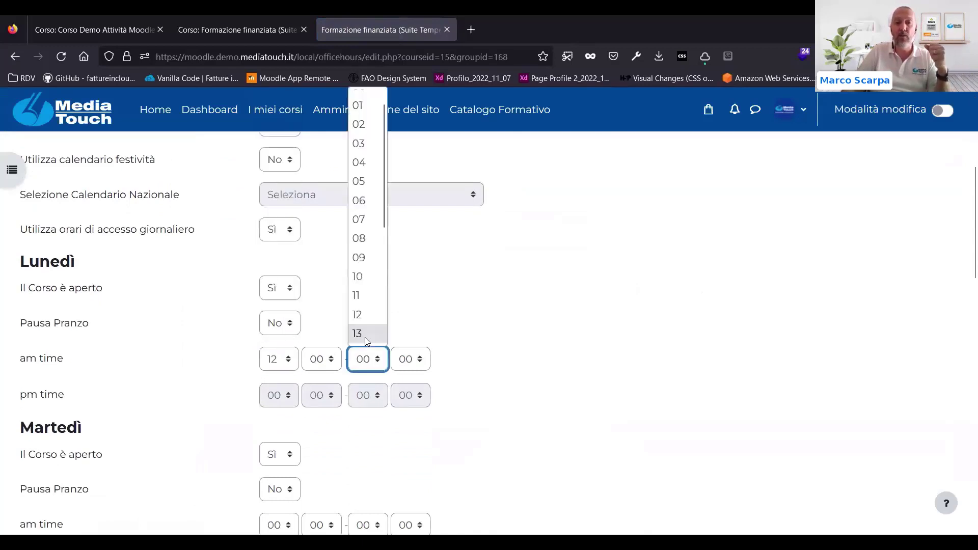
pyautogui.scroll(-2, 366, 300)
pyautogui.click(370, 163)
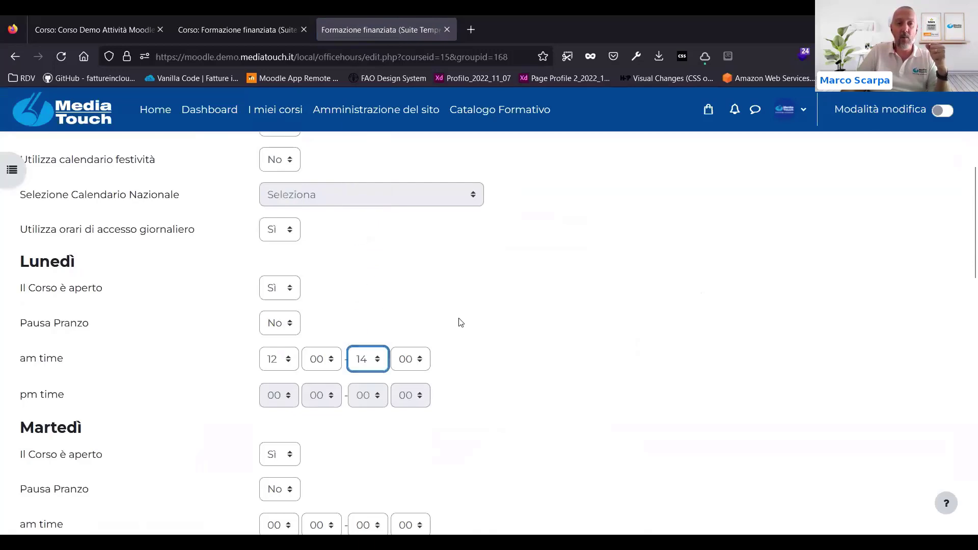
# Step: Switch to the Turno A group's restriction settings without saving the Gruppo C changes
pyautogui.scroll(3, 311, 296)
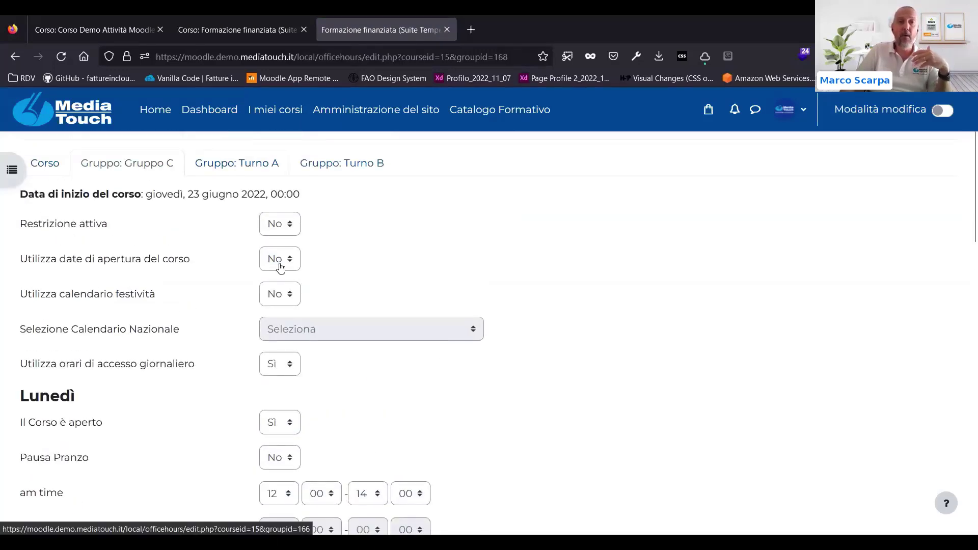
pyautogui.click(237, 163)
pyautogui.click(450, 336)
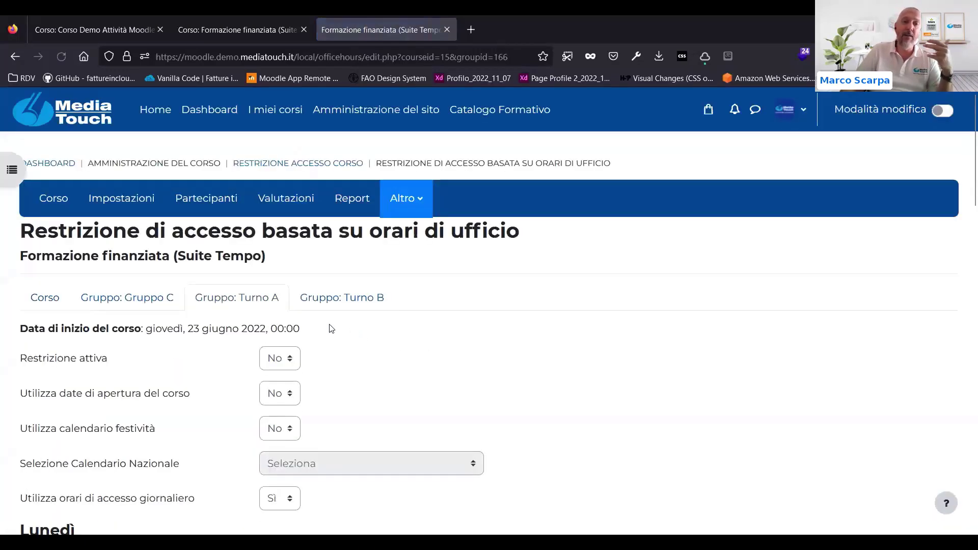
# Step: In the Turno A group's restriction settings, set the Lunedì am time from 17:00 to 21:00
pyautogui.scroll(-6, 323, 323)
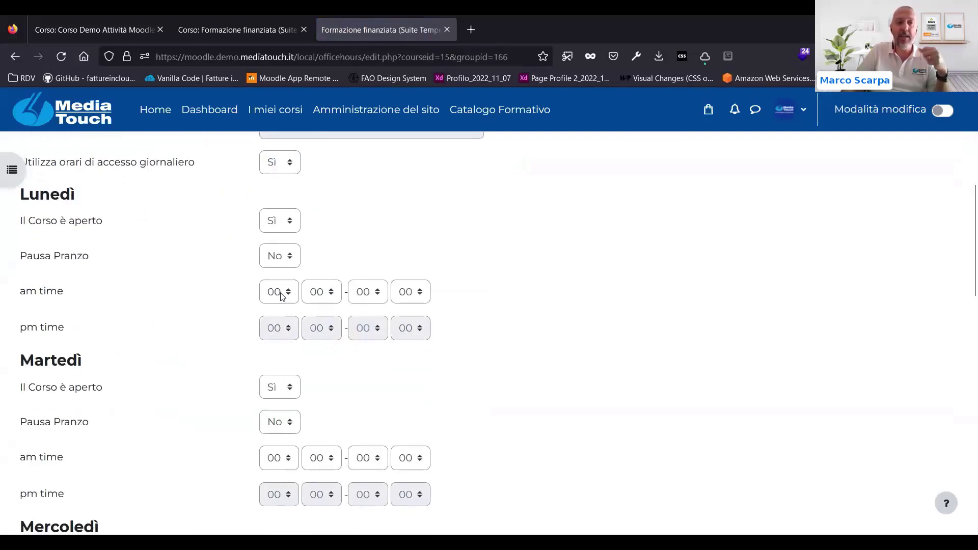
pyautogui.click(281, 295)
pyautogui.scroll(-4, 279, 403)
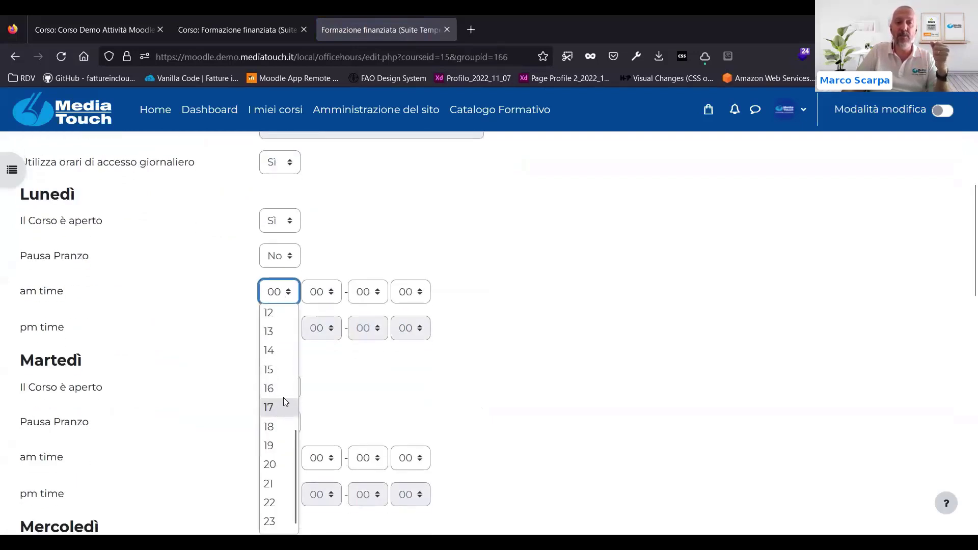
pyautogui.click(275, 407)
pyautogui.click(383, 291)
pyautogui.scroll(-4, 365, 408)
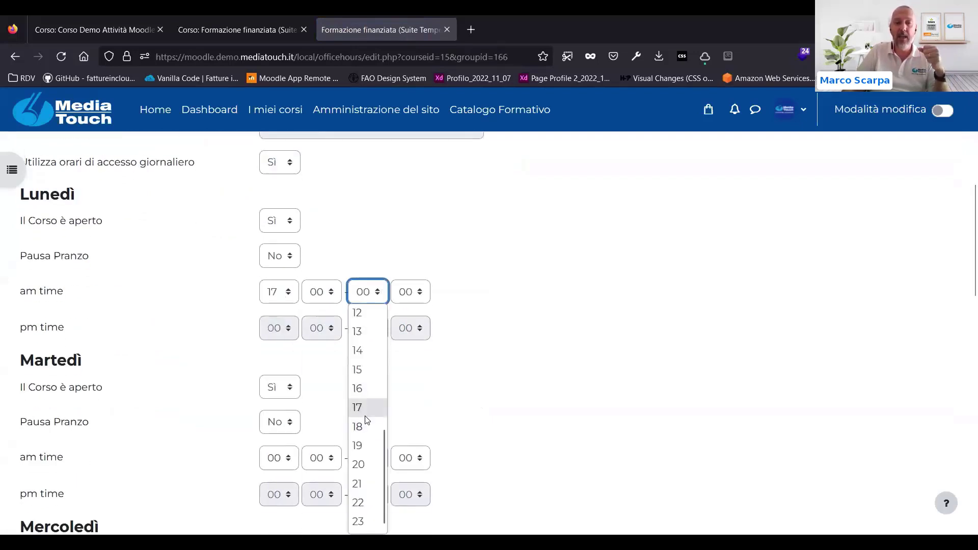
pyautogui.click(360, 484)
# Step: Switch to the Turno B group without saving the Turno A changes, and set Il Corso è aperto to No for Lunedì
pyautogui.scroll(4, 359, 203)
pyautogui.click(379, 175)
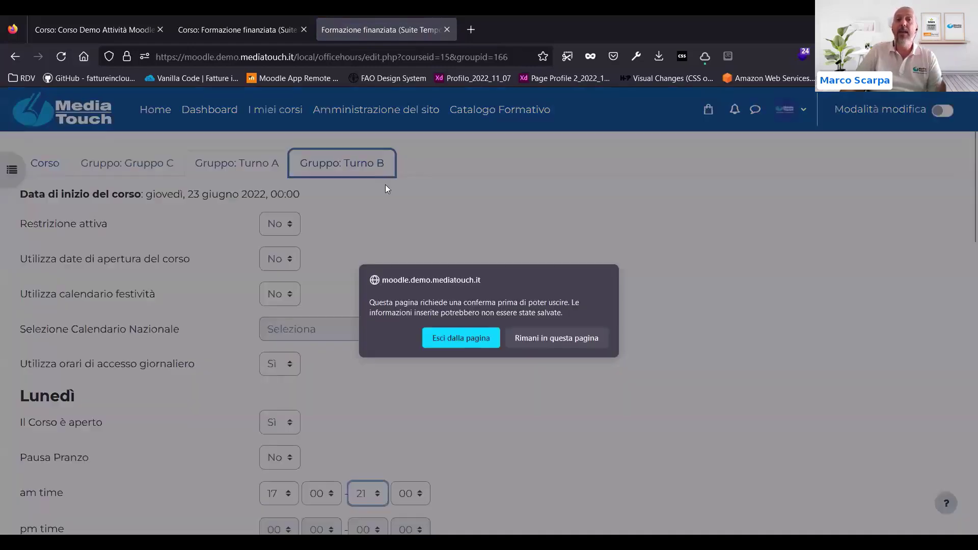
pyautogui.click(449, 333)
pyautogui.scroll(-5, 356, 321)
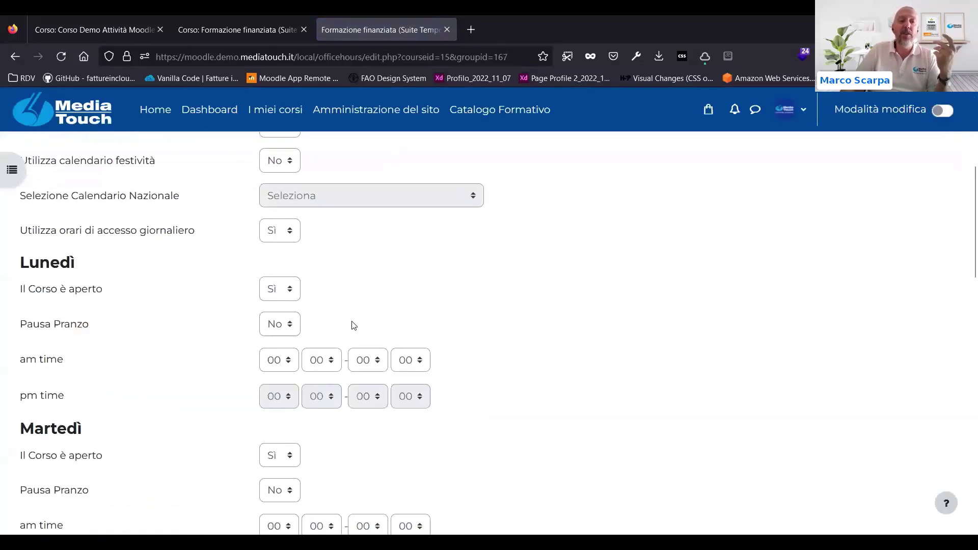
pyautogui.click(281, 289)
pyautogui.click(277, 315)
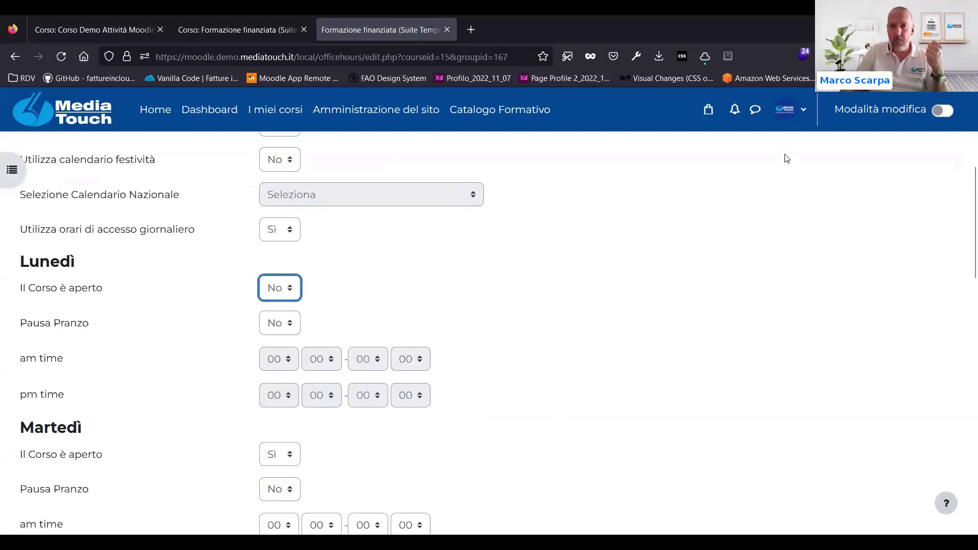
pyautogui.scroll(3, 710, 207)
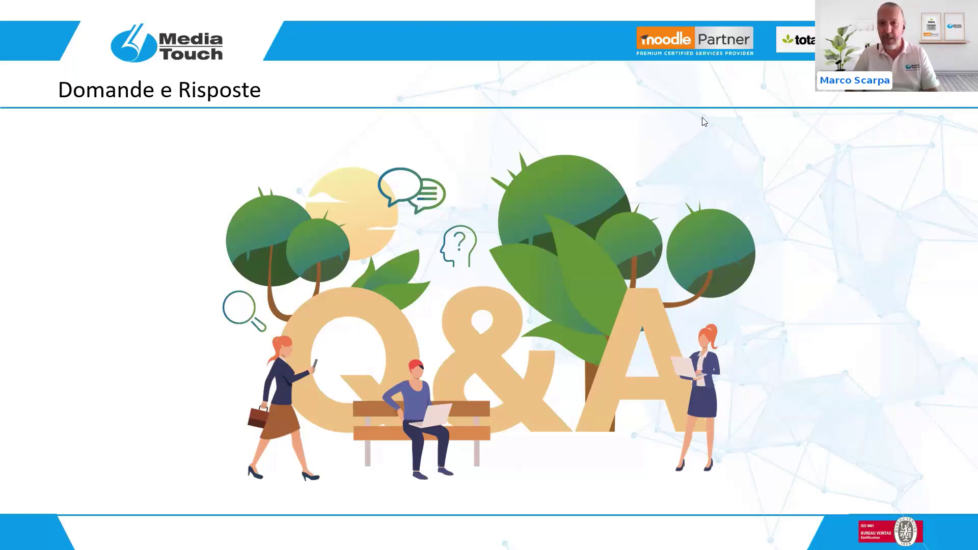
# Step: Switch from the slides to the browser and go to the course's main page, discarding the unsaved Turno B changes
pyautogui.hotkey('alt', 'Tab')
pyautogui.click(50, 201)
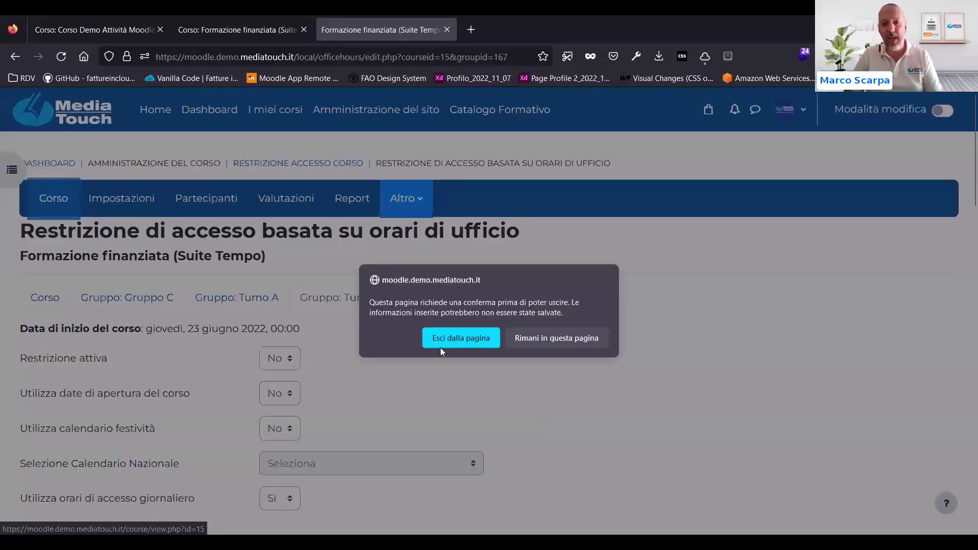
pyautogui.click(440, 346)
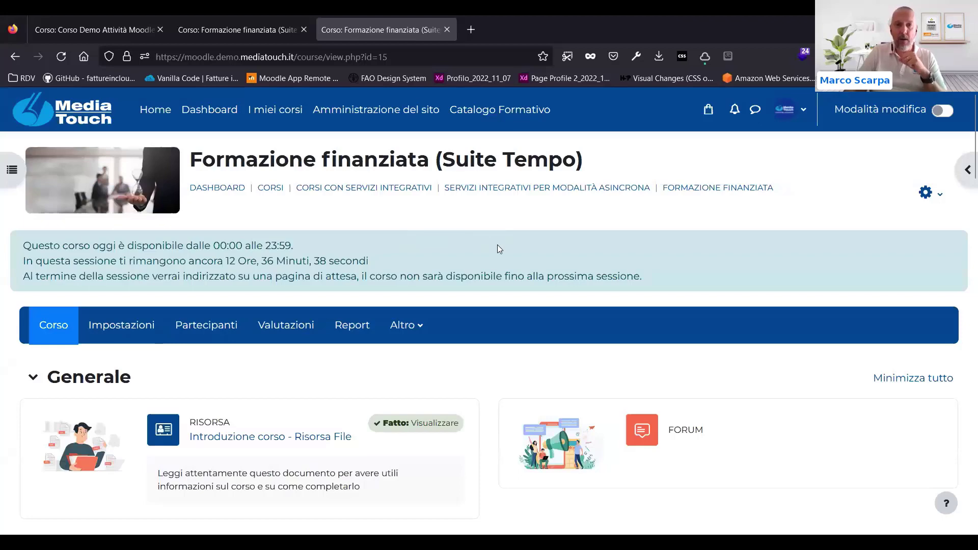
# Step: Open the Gruppi page of the Formazione finanziata course from the course administration's user settings
pyautogui.click(926, 193)
pyautogui.scroll(-3, 766, 384)
pyautogui.click(749, 371)
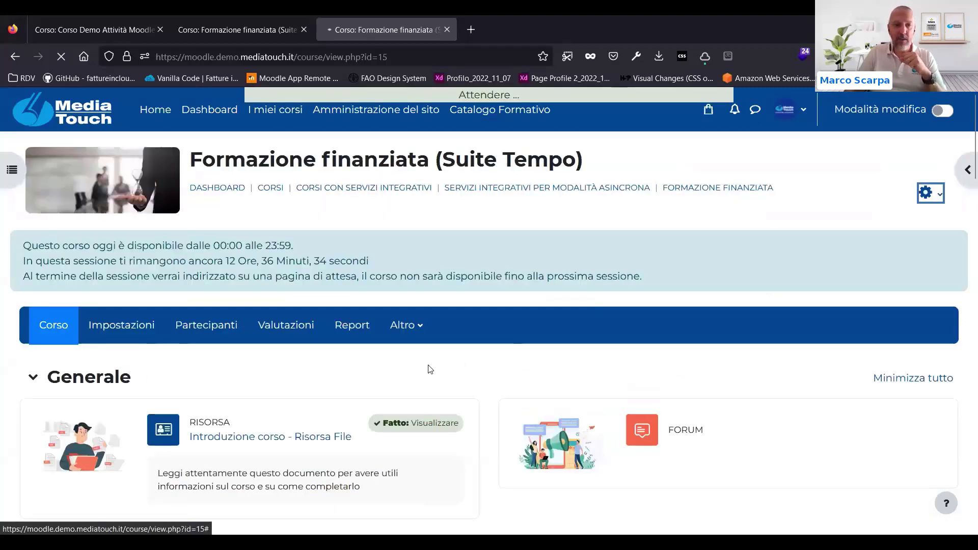
pyautogui.click(204, 375)
pyautogui.scroll(-1, 239, 357)
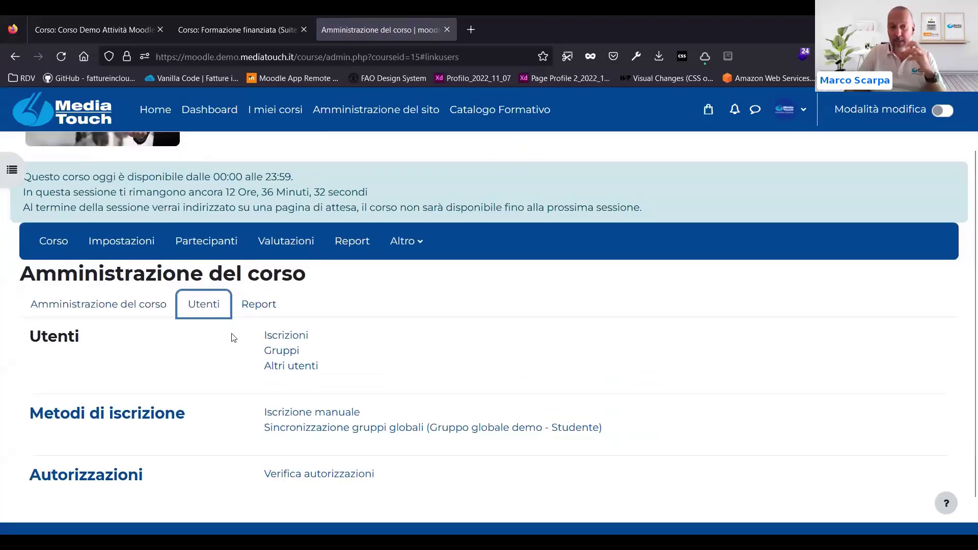
pyautogui.click(282, 351)
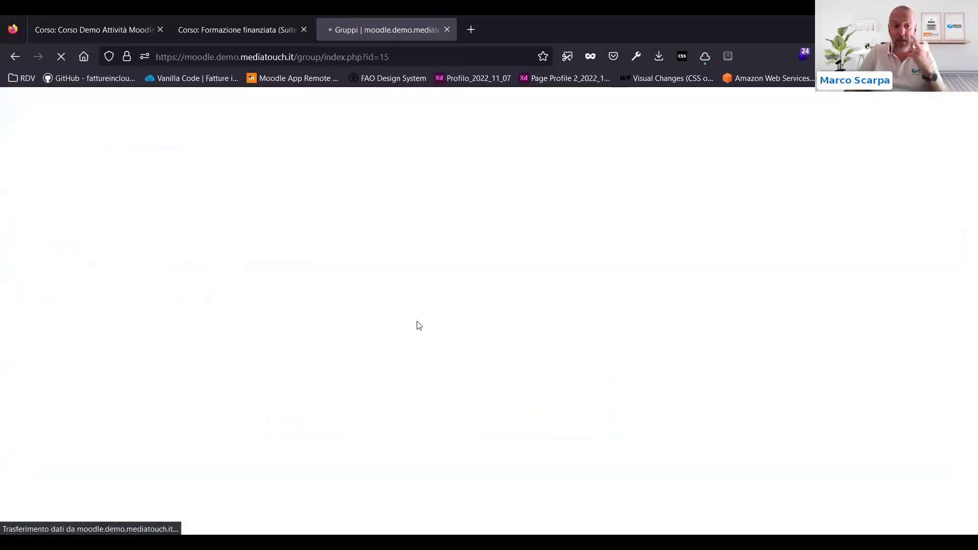
pyautogui.scroll(-2, 336, 304)
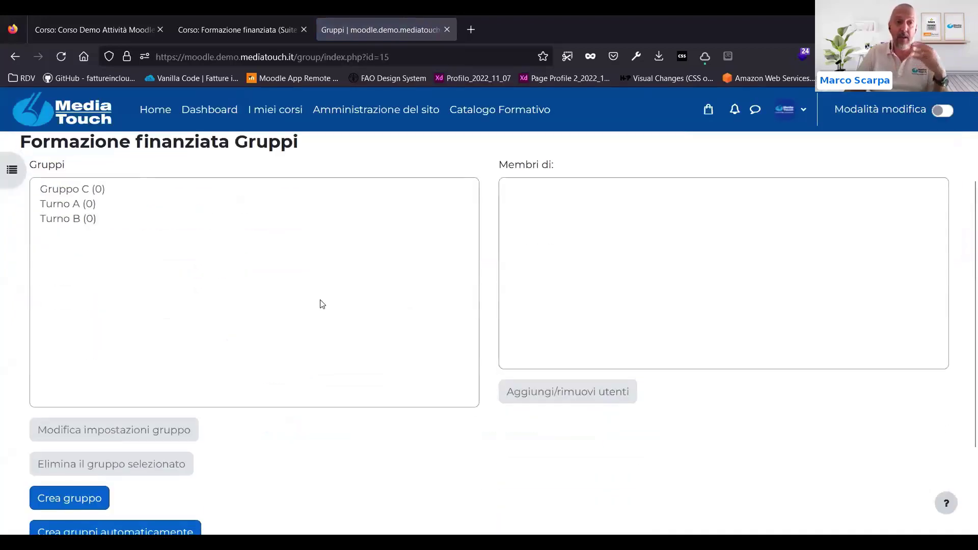
pyautogui.scroll(1, 322, 304)
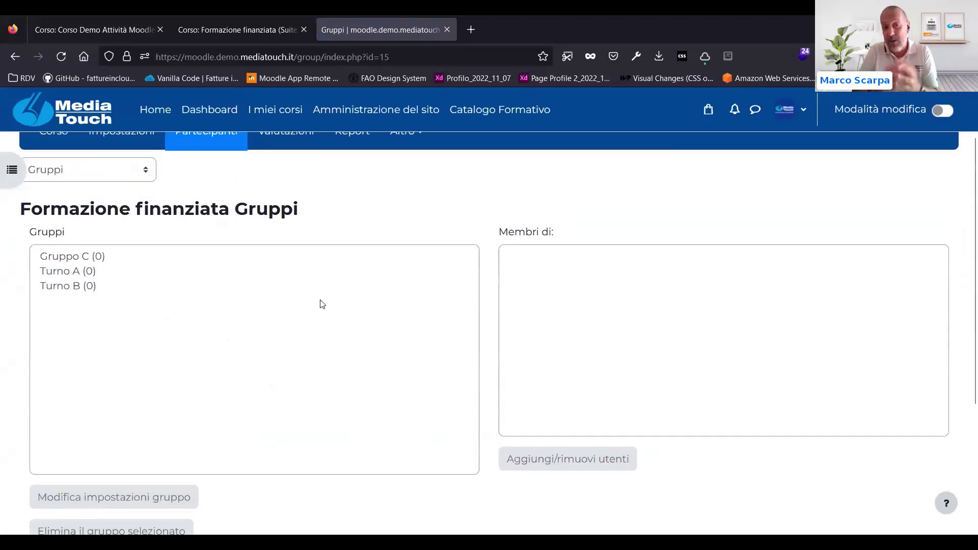
# Step: Create a course group named Professionista IT, using the same text as its identification code, and save it
pyautogui.scroll(-3, 286, 342)
pyautogui.click(86, 376)
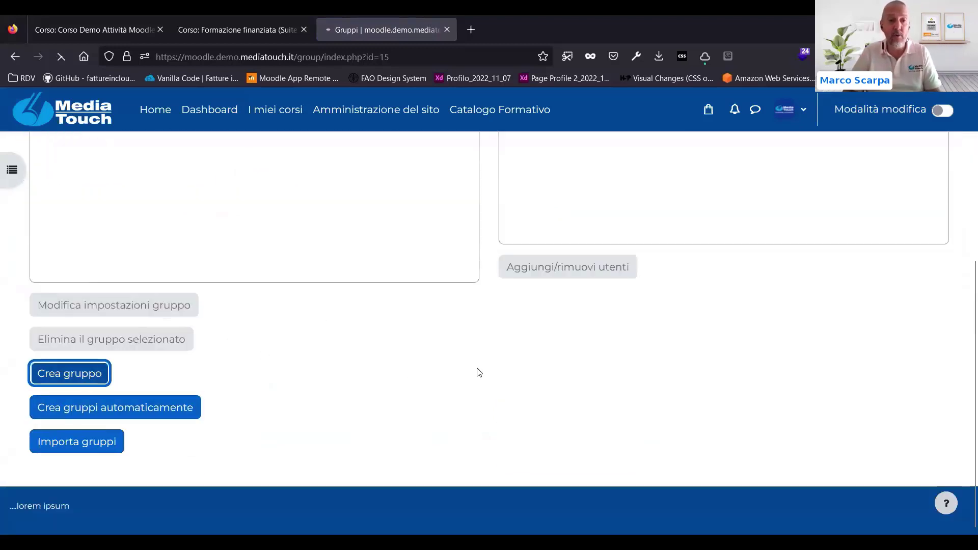
pyautogui.click(312, 275)
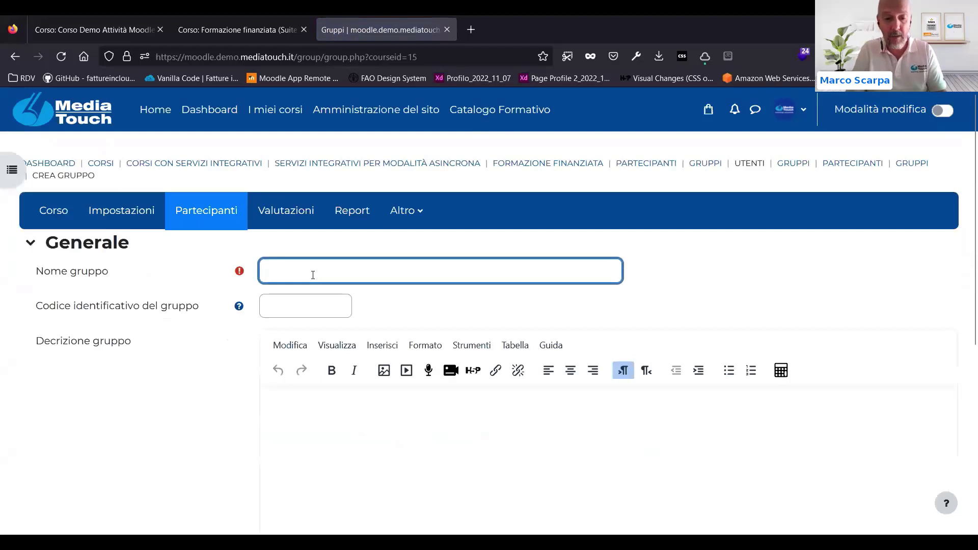
pyautogui.write('Professionista')
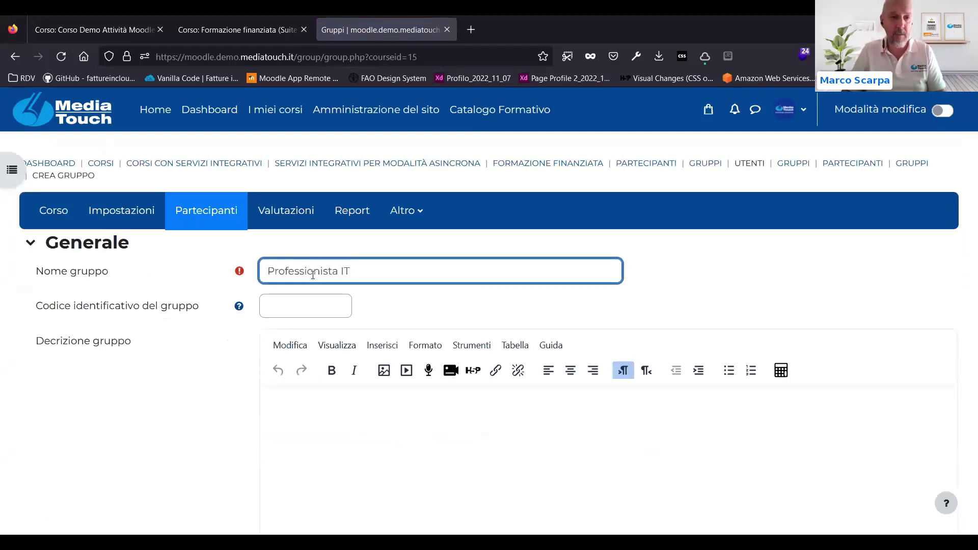
pyautogui.write(' IT')
pyautogui.hotkey('ctrl', 'a')
pyautogui.hotkey('ctrl', 'c')
pyautogui.click(316, 306)
pyautogui.hotkey('ctrl', 'v')
pyautogui.scroll(-4, 274, 401)
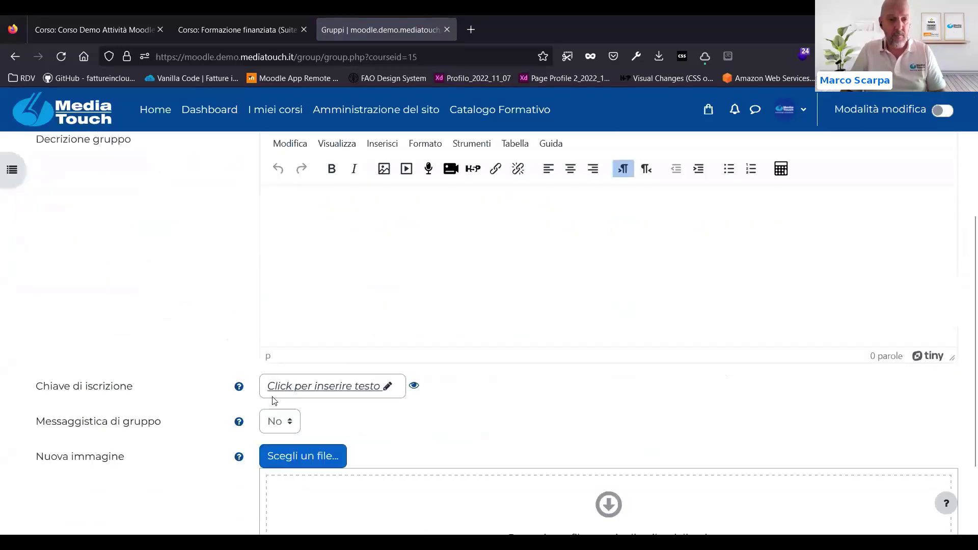
pyautogui.scroll(-2, 360, 420)
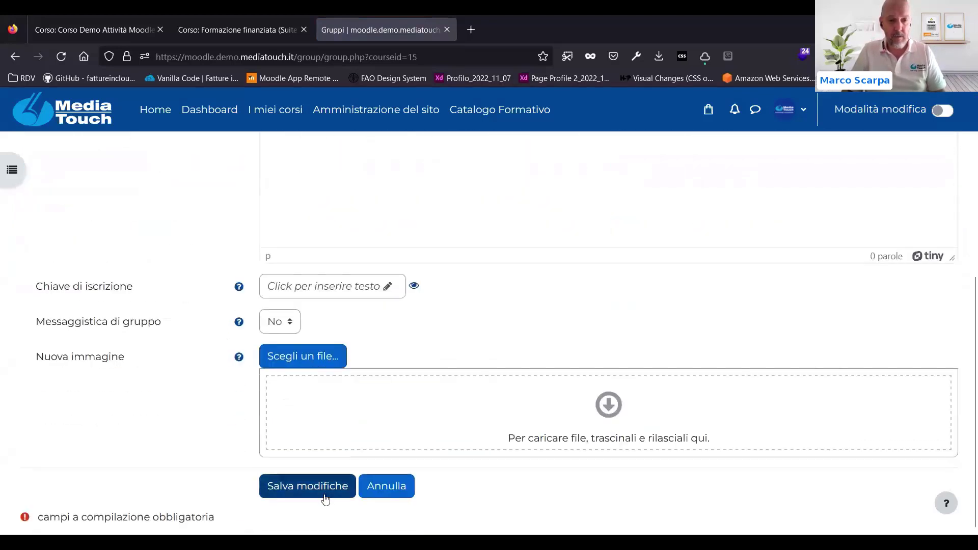
pyautogui.click(307, 486)
# Step: Create and save a second group named Professionista Architetto, with the same text as its identification code
pyautogui.scroll(-5, 154, 352)
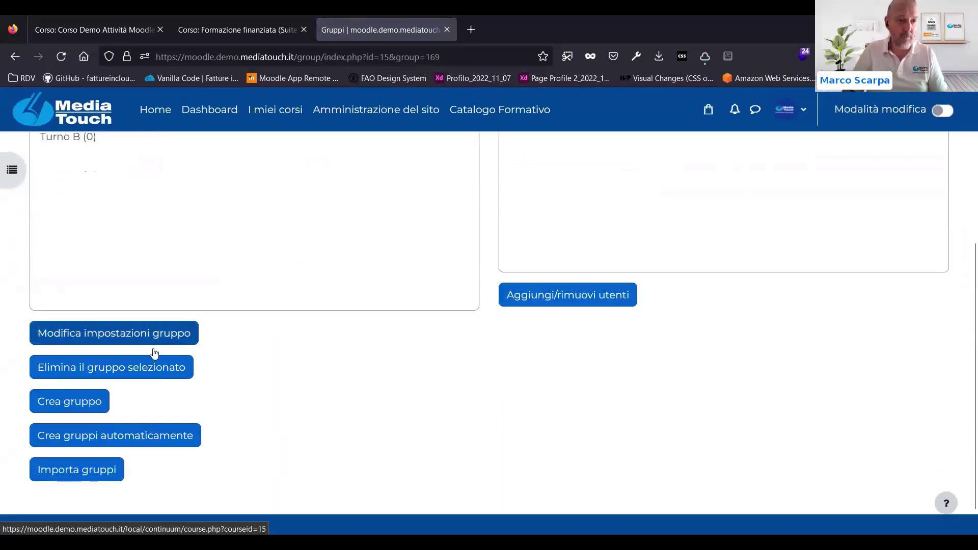
pyautogui.click(69, 374)
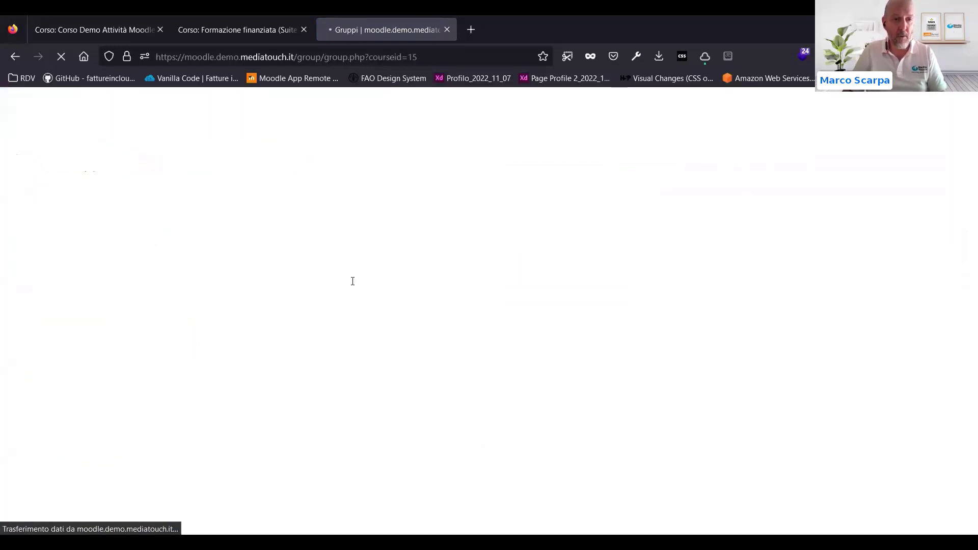
pyautogui.write('Profe')
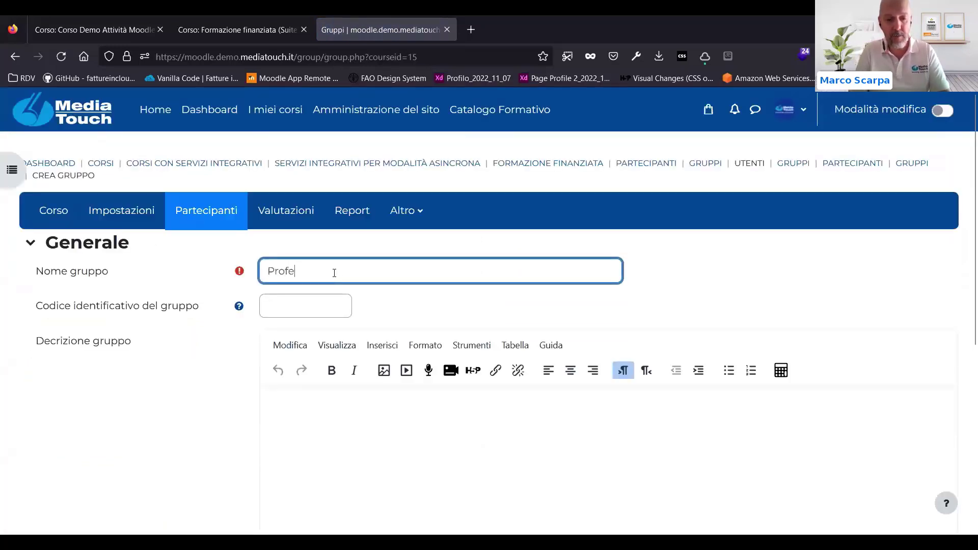
pyautogui.write('ssionista Arch')
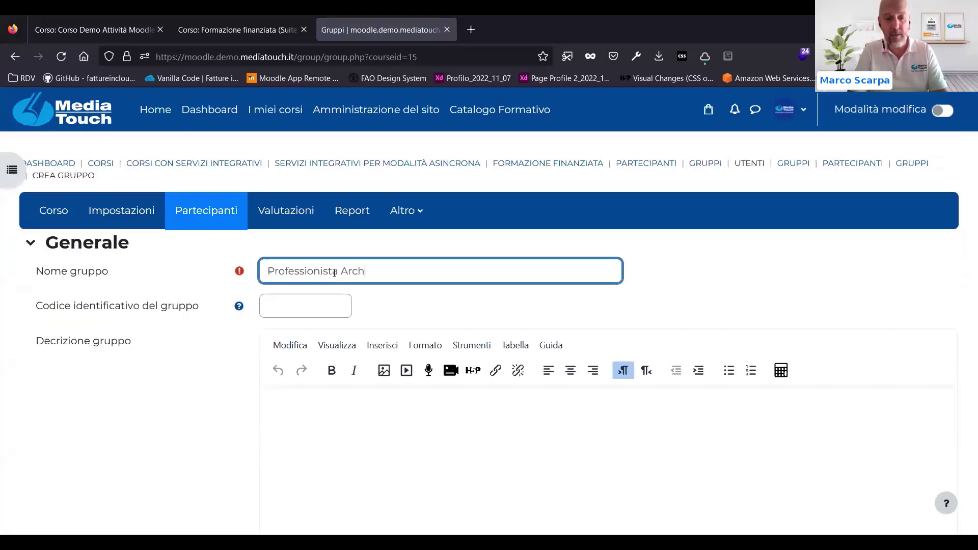
pyautogui.write('itetto')
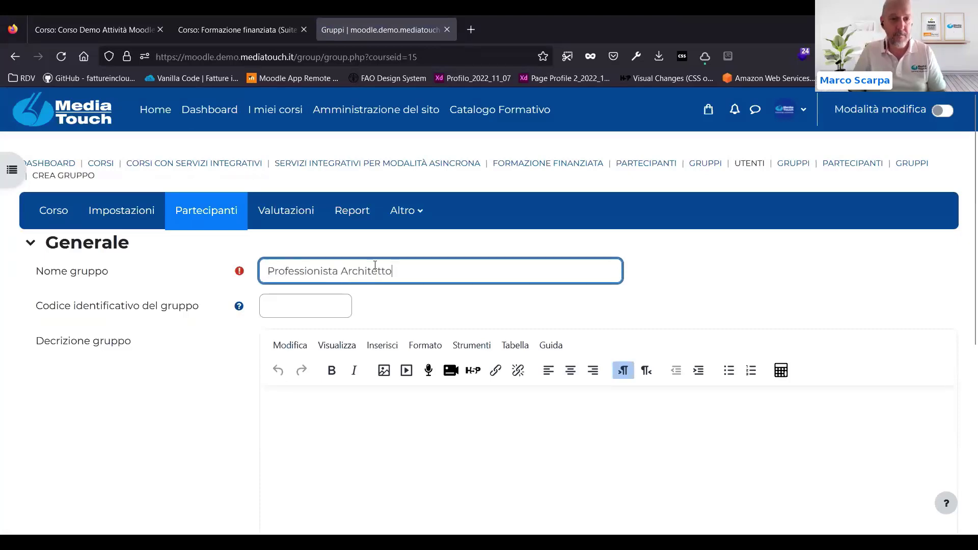
pyautogui.hotkey('ctrl', 'a')
pyautogui.hotkey('ctrl', 'c')
pyautogui.click(337, 305)
pyautogui.hotkey('ctrl', 'v')
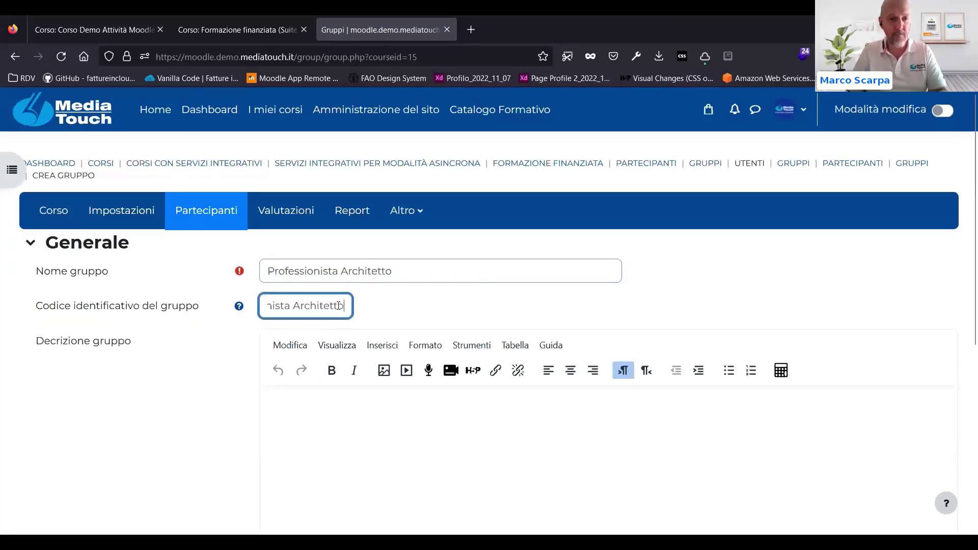
pyautogui.scroll(-5, 231, 313)
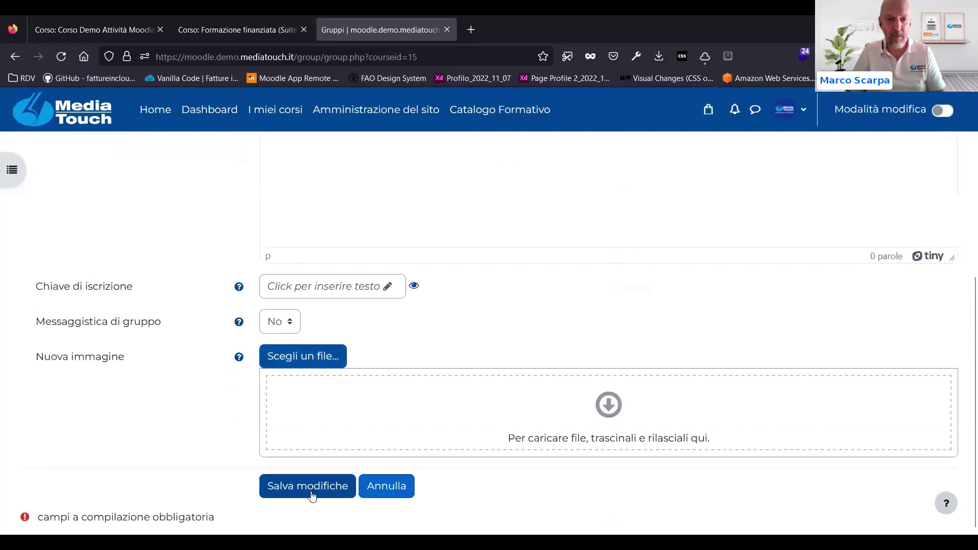
pyautogui.click(312, 487)
# Step: Open the course's participants page and go to the list of enrolled users
pyautogui.scroll(-5, 240, 375)
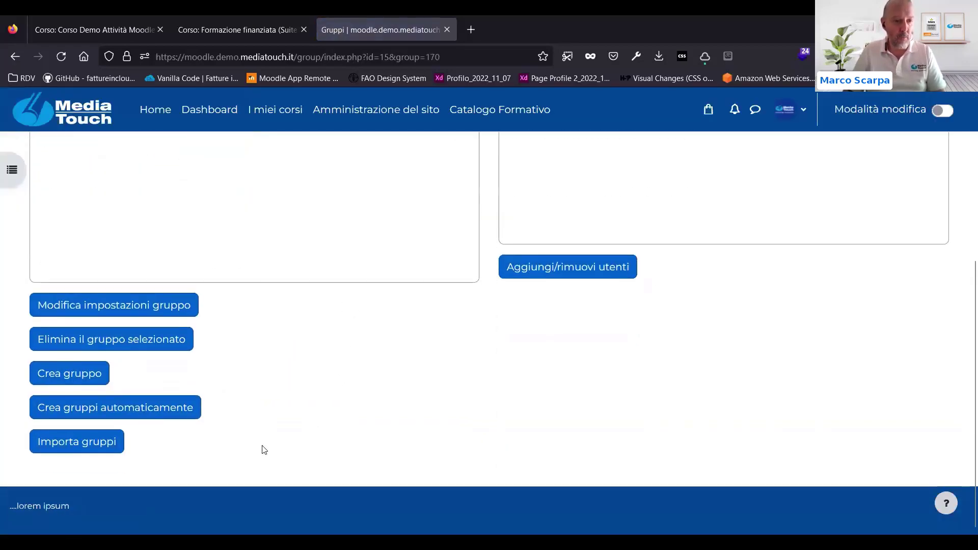
pyautogui.scroll(5, 299, 445)
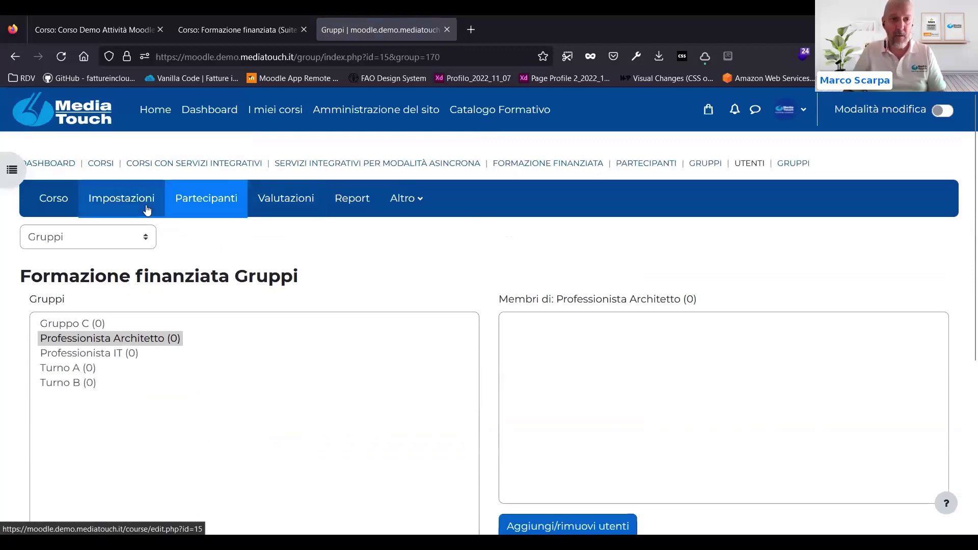
pyautogui.click(41, 199)
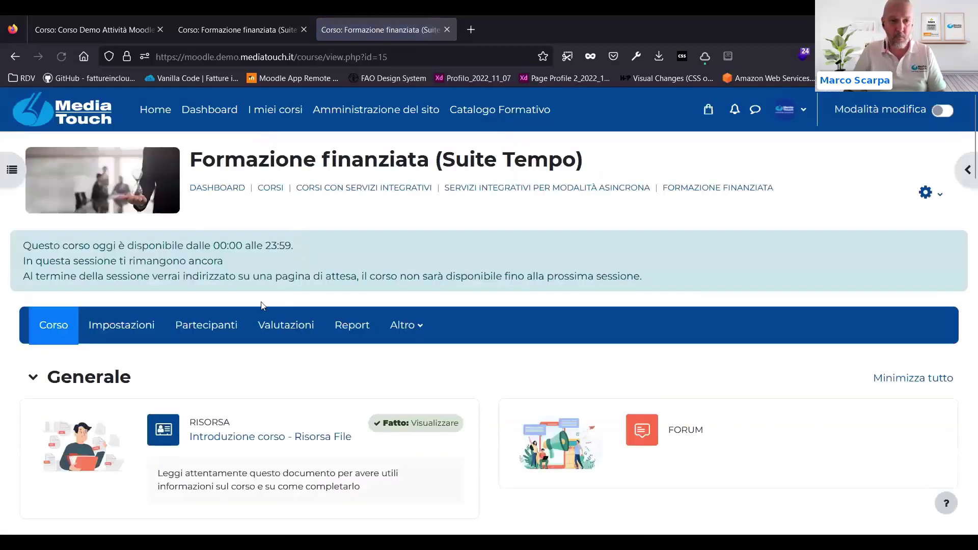
pyautogui.click(191, 332)
pyautogui.scroll(-5, 346, 265)
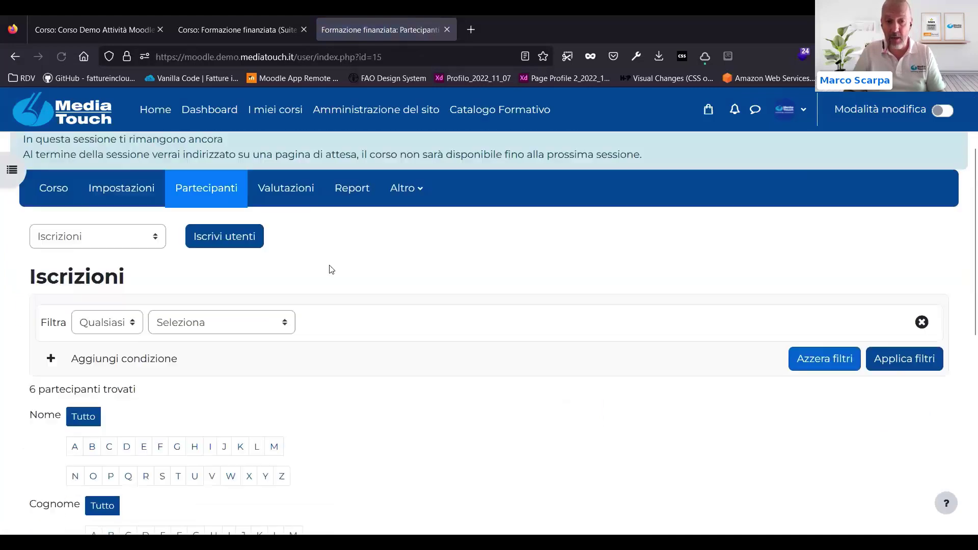
pyautogui.scroll(-3, 365, 262)
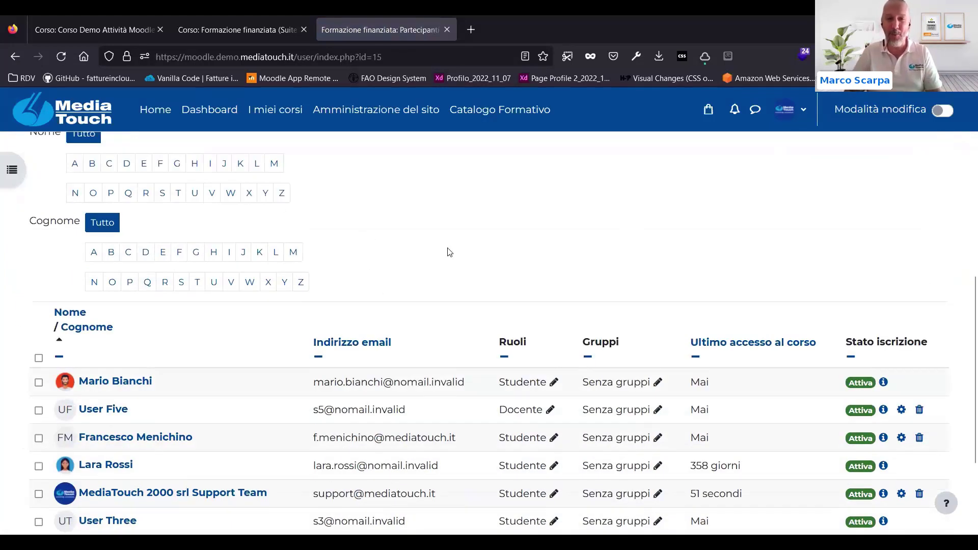
pyautogui.scroll(-3, 420, 247)
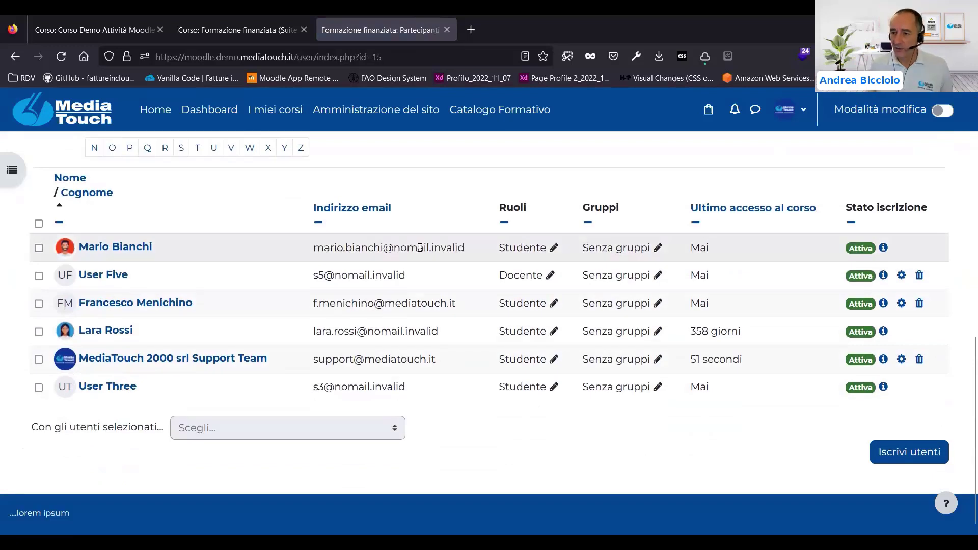
# Step: Assign the first student in the participants list to the Turno A group only, without Professionista Architetto, and save the assignment
pyautogui.click(656, 249)
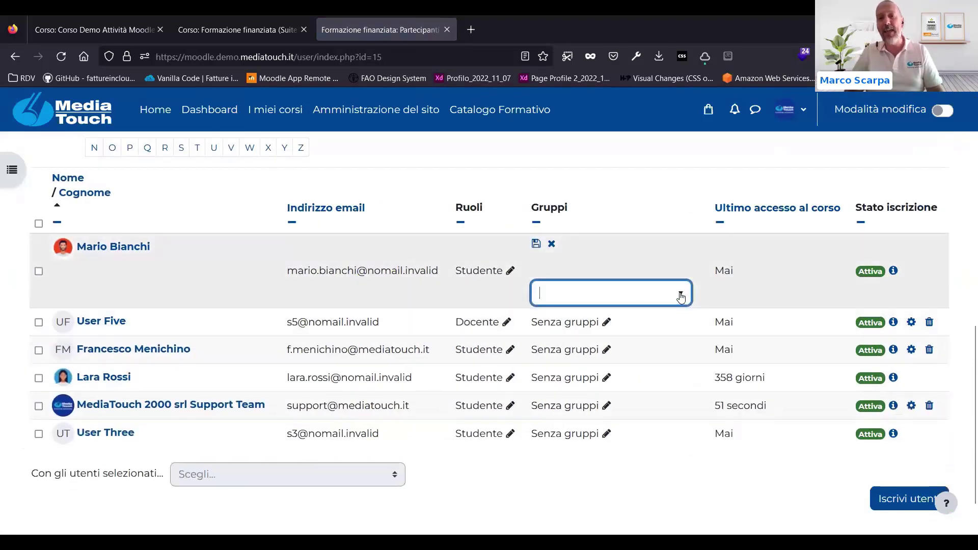
pyautogui.click(681, 296)
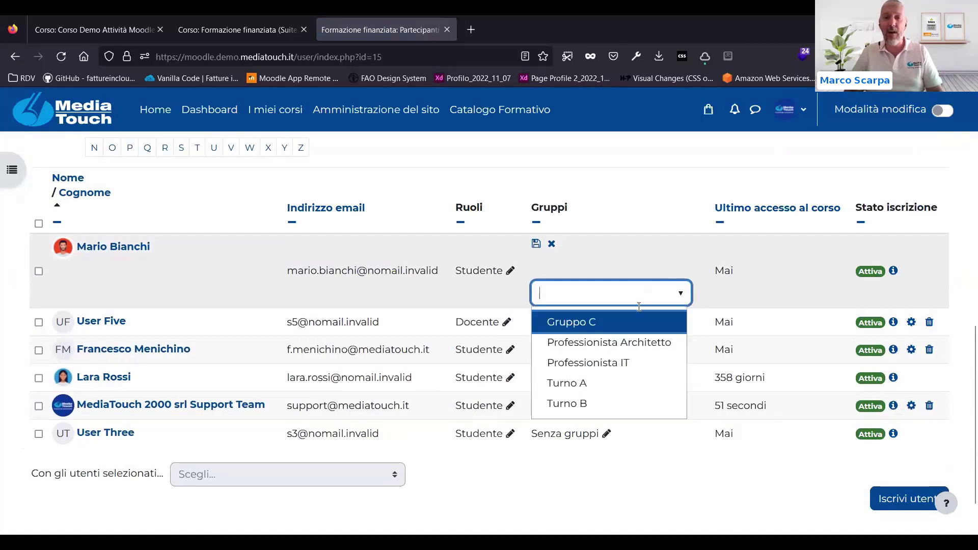
pyautogui.click(612, 349)
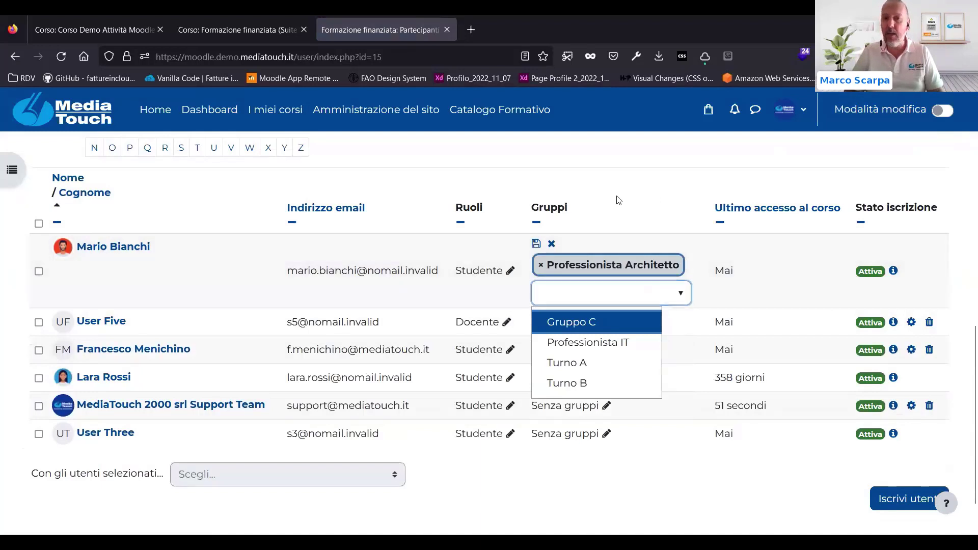
pyautogui.click(639, 280)
pyautogui.click(684, 295)
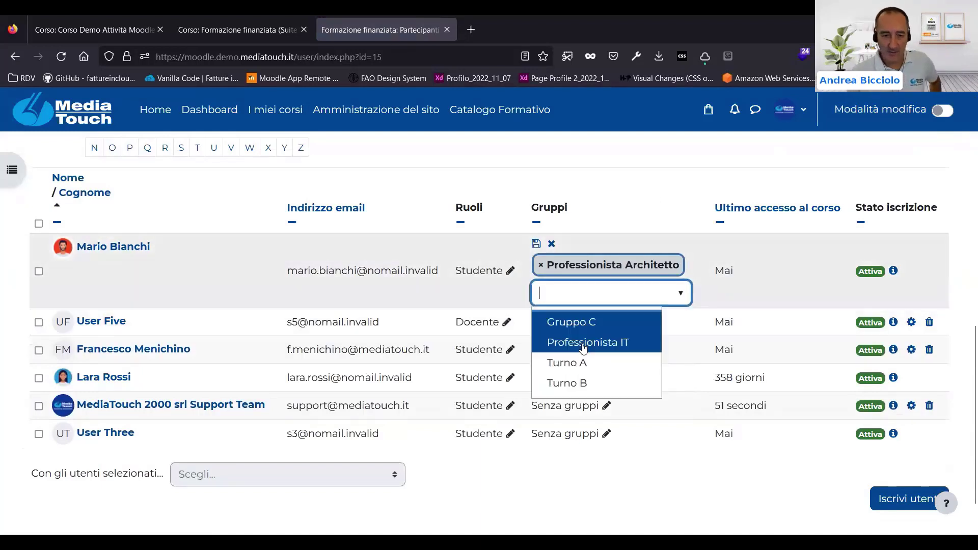
pyautogui.click(594, 363)
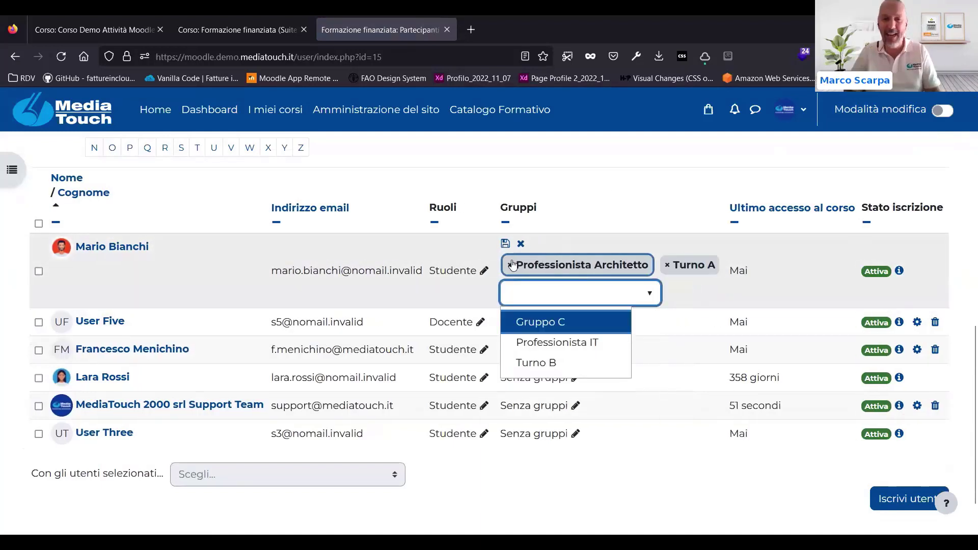
pyautogui.click(511, 266)
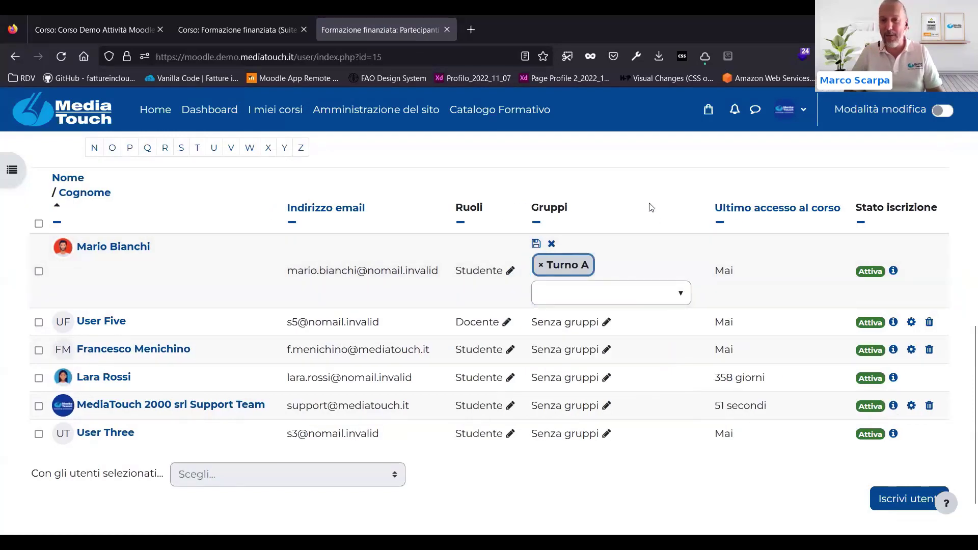
pyautogui.click(537, 245)
# Step: Open the Restrizione Accesso Corso settings of the course and go to the Professionista Architetto group's restrictions
pyautogui.scroll(7, 377, 288)
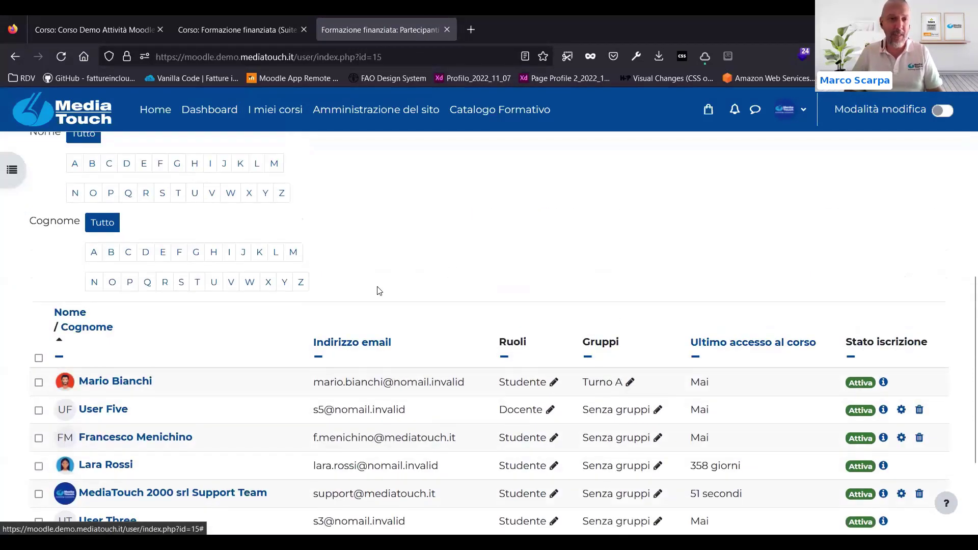
pyautogui.scroll(3, 373, 290)
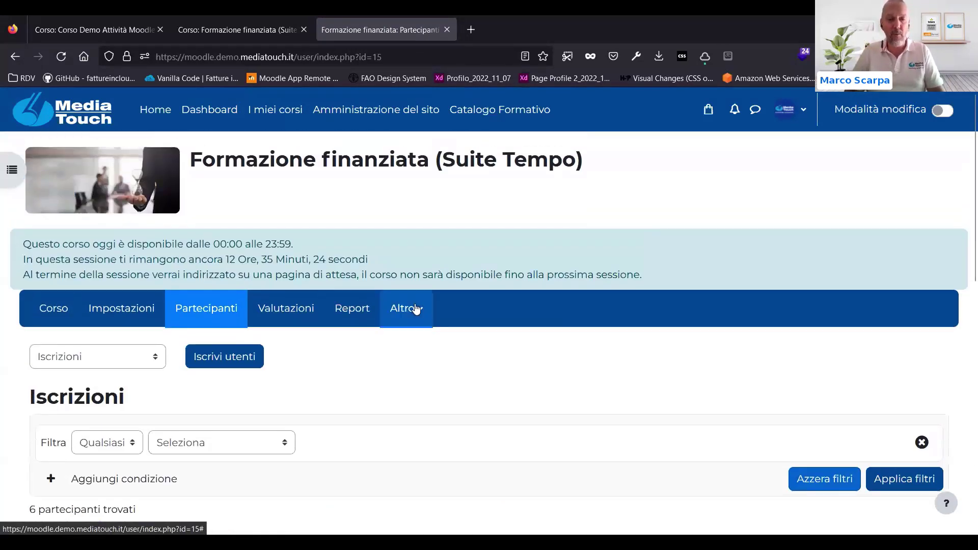
pyautogui.click(415, 308)
pyautogui.scroll(-4, 482, 305)
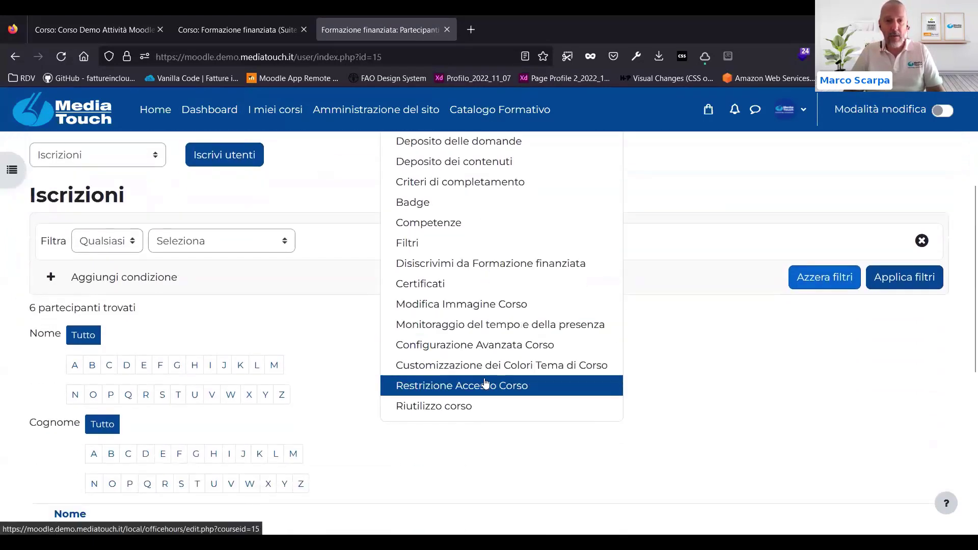
pyautogui.click(486, 386)
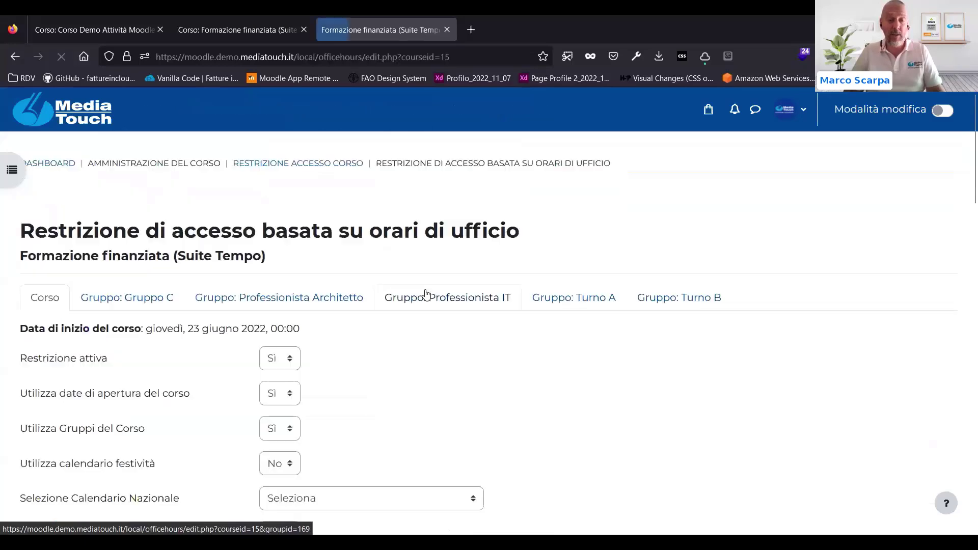
pyautogui.scroll(-1, 331, 274)
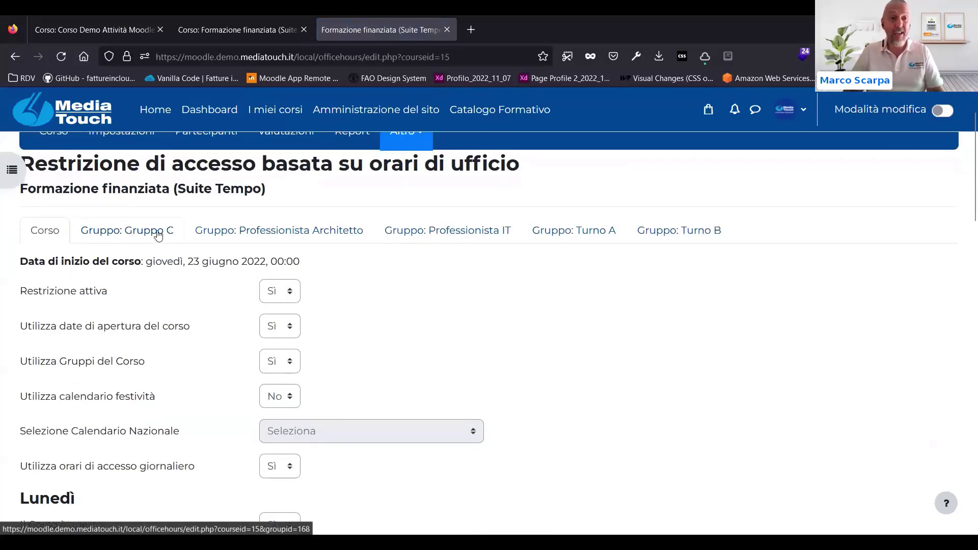
pyautogui.click(235, 235)
# Step: Set the Professionista Architetto group's Wednesday (Mercoledì) am time to 09:00–11:00 and save the changes
pyautogui.scroll(-2, 445, 311)
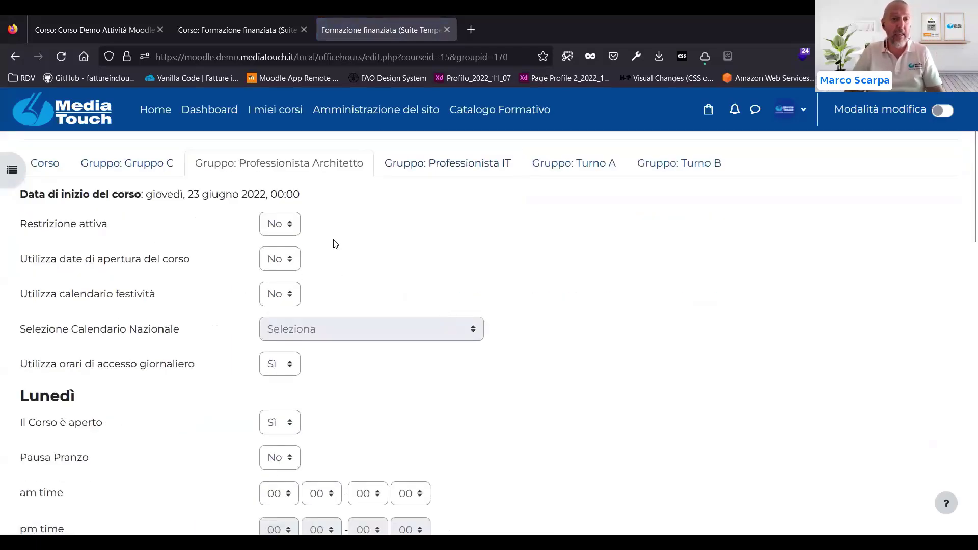
pyautogui.scroll(-2, 390, 217)
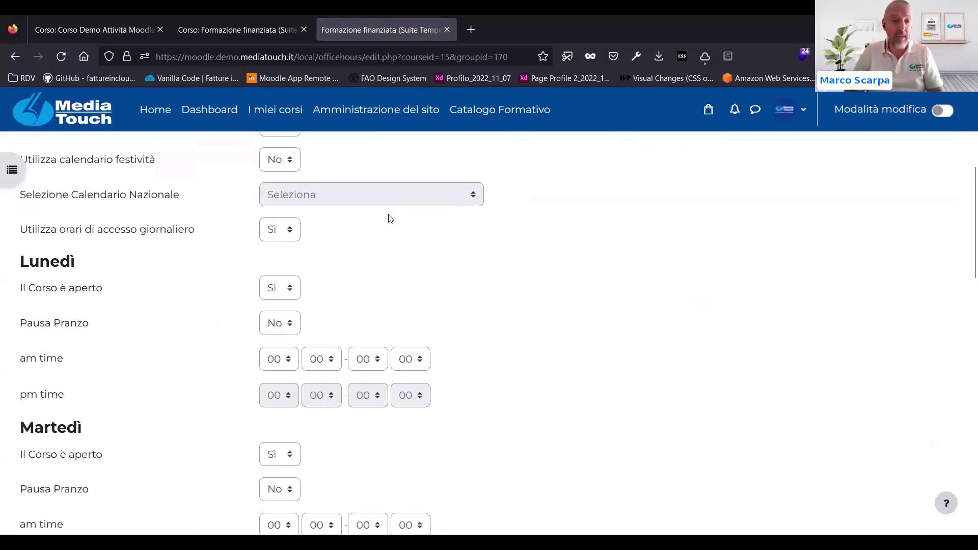
pyautogui.scroll(-6, 389, 219)
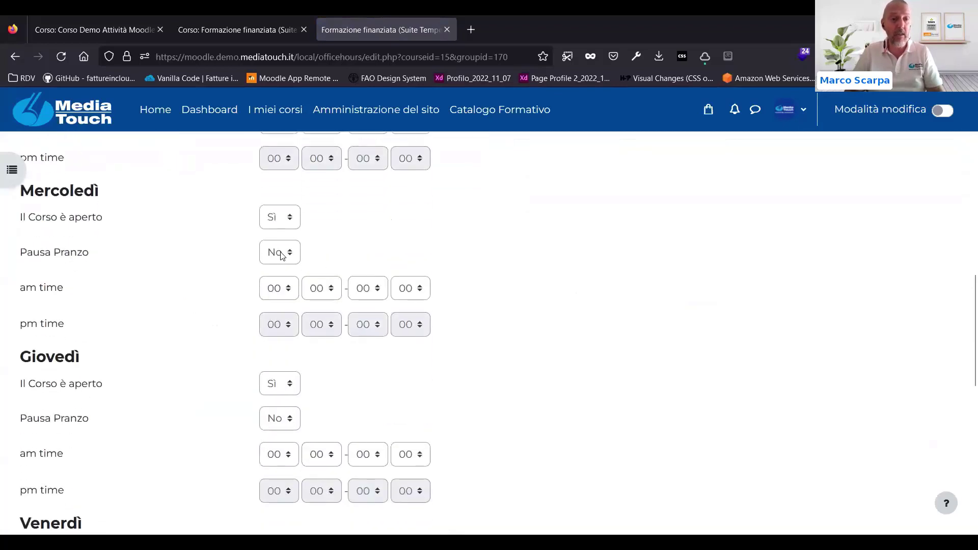
pyautogui.click(280, 254)
pyautogui.click(420, 253)
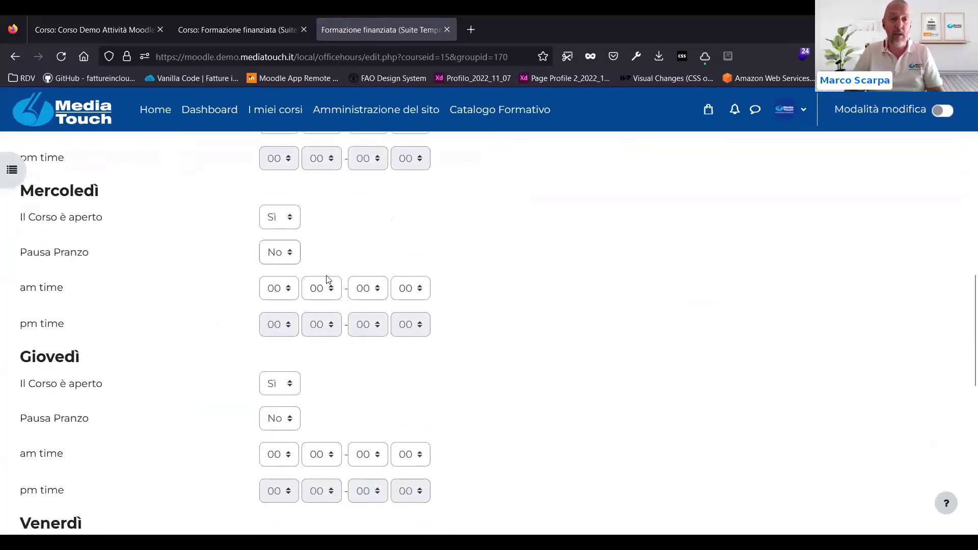
pyautogui.click(284, 290)
pyautogui.click(279, 479)
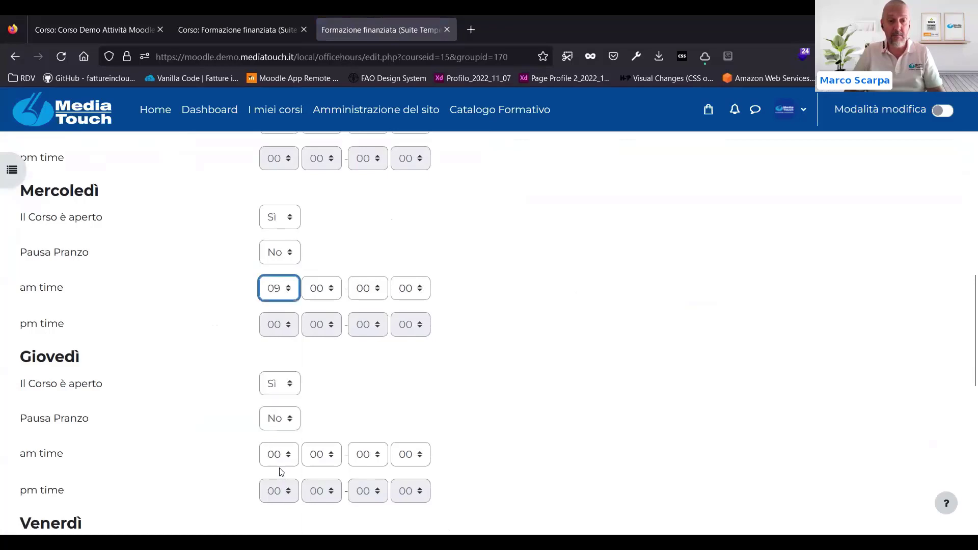
pyautogui.click(368, 288)
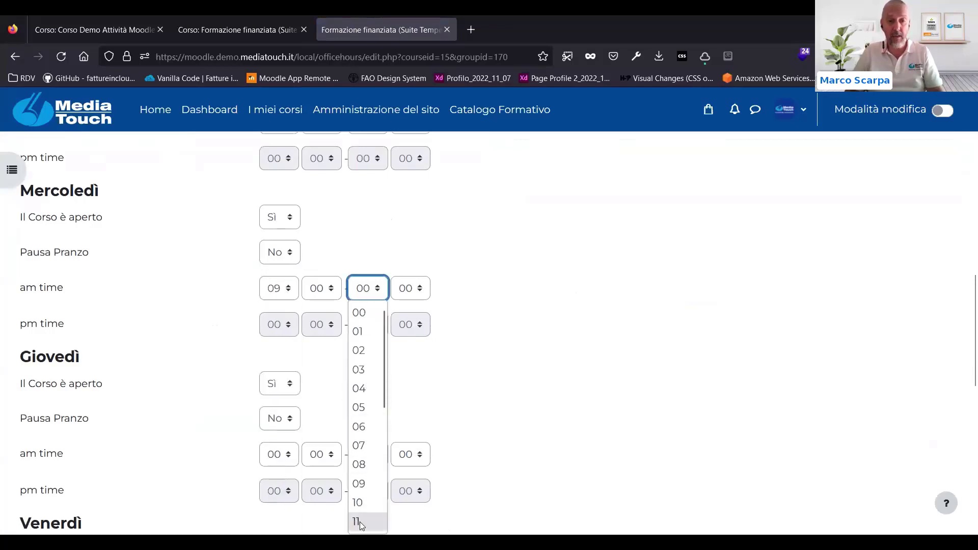
pyautogui.click(360, 520)
pyautogui.scroll(-10, 343, 350)
pyautogui.click(308, 500)
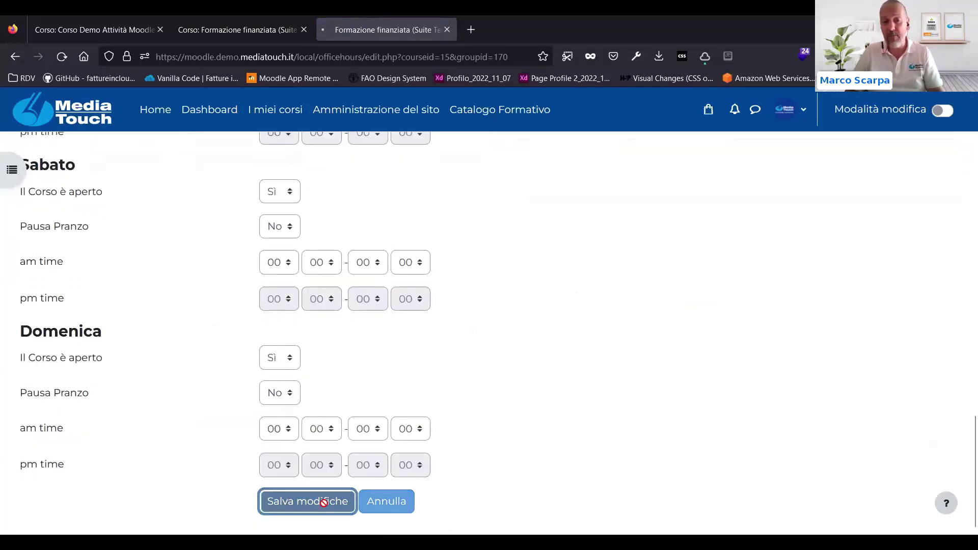
# Step: Reopen the course's access restriction settings and review the daily opening hours of Gruppo C
pyautogui.scroll(6, 416, 352)
pyautogui.scroll(-3, 362, 327)
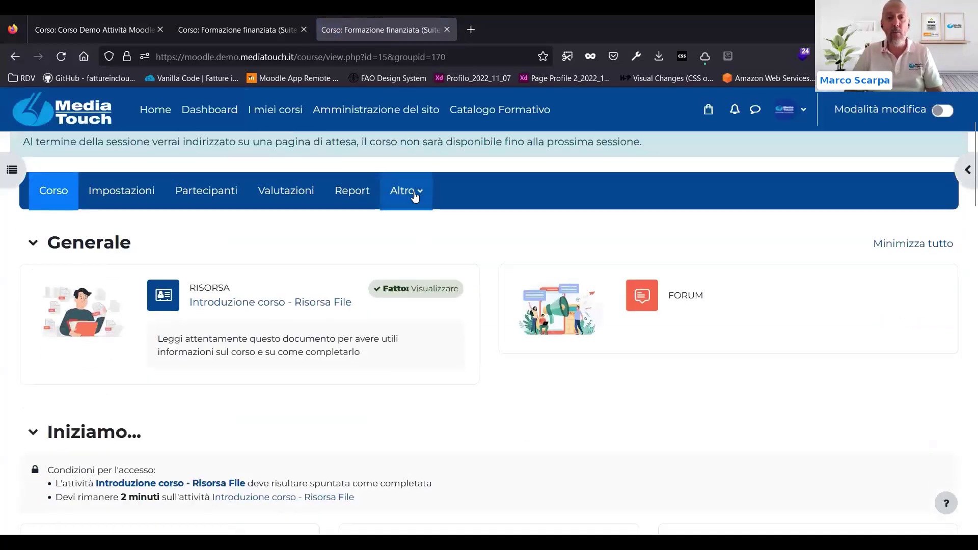
pyautogui.click(404, 192)
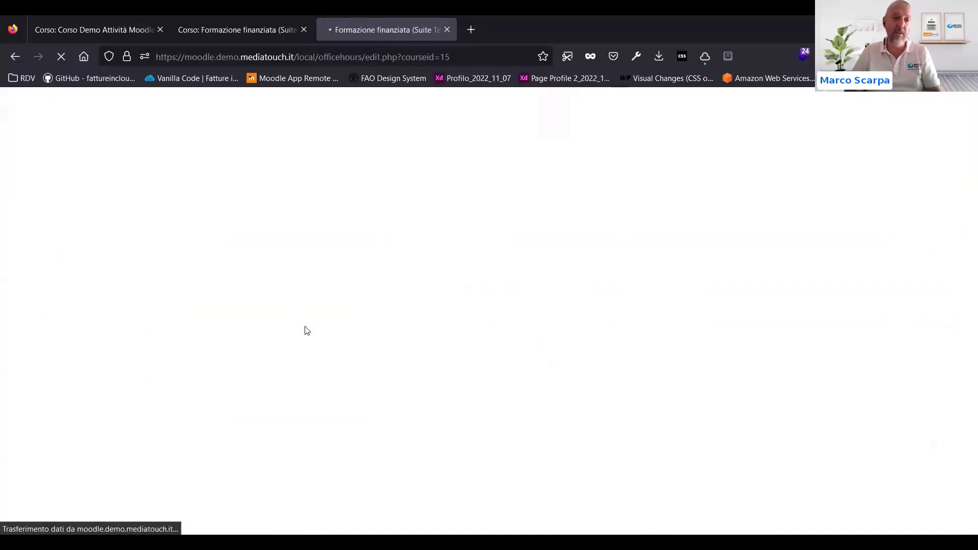
pyautogui.click(137, 299)
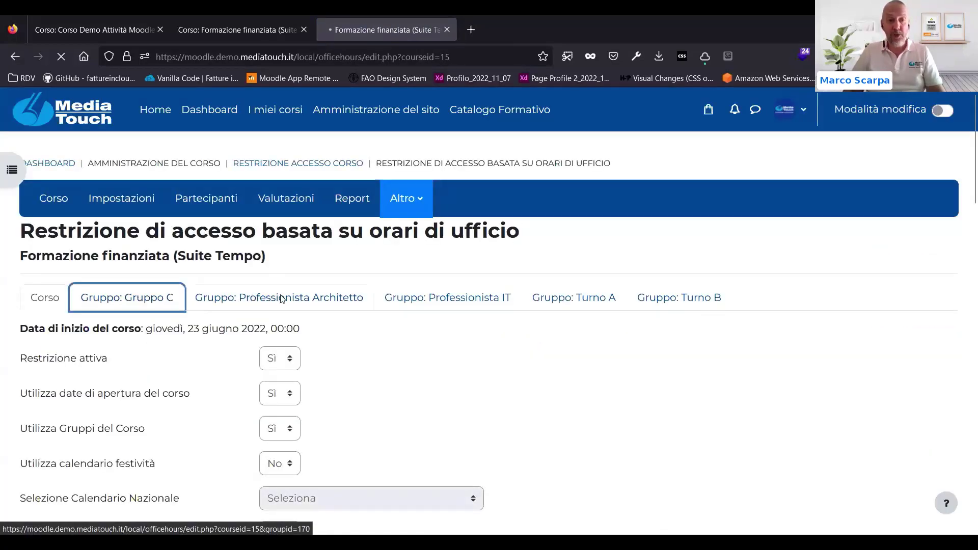
pyautogui.scroll(-6, 286, 308)
pyautogui.scroll(-4, 158, 362)
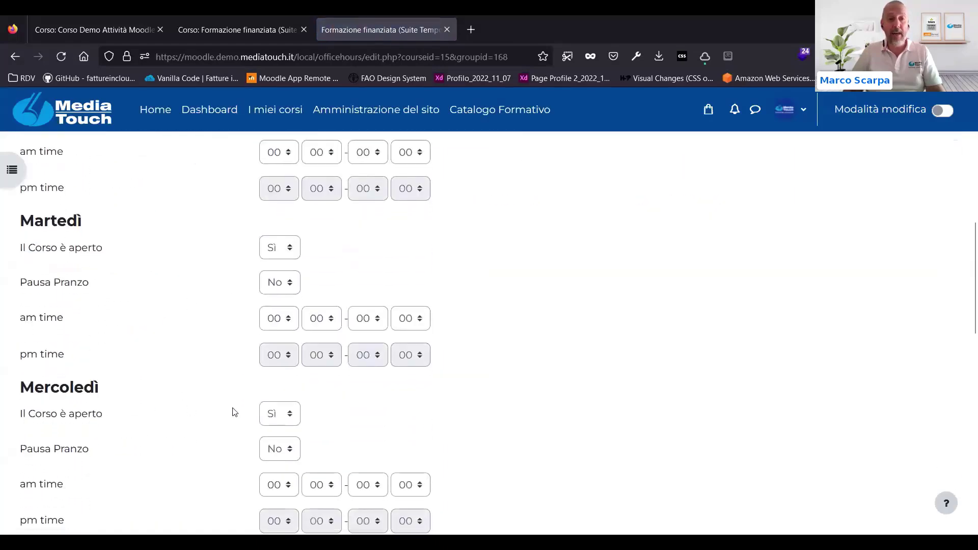
pyautogui.scroll(10, 262, 338)
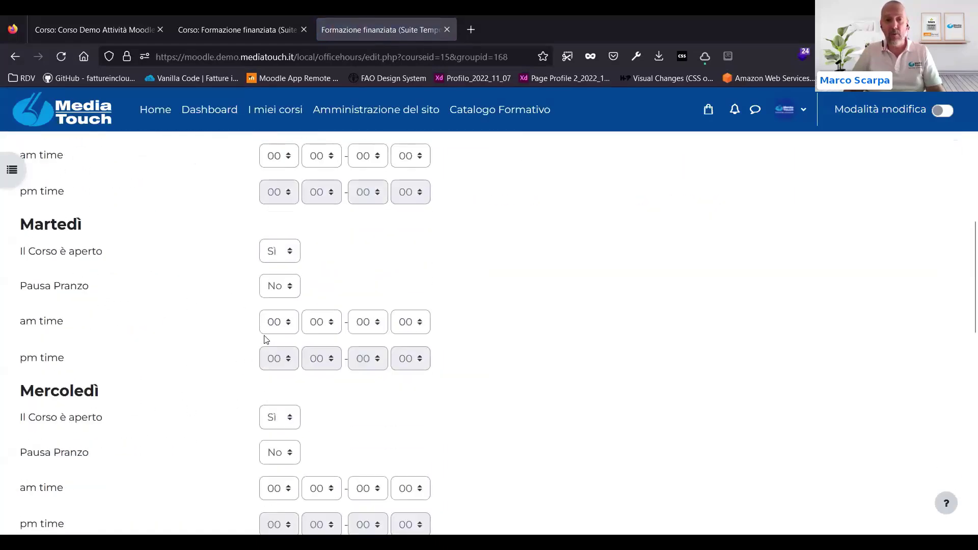
# Step: Check the saved Wednesday hours in the Professionista Architetto group's access restrictions
pyautogui.click(247, 298)
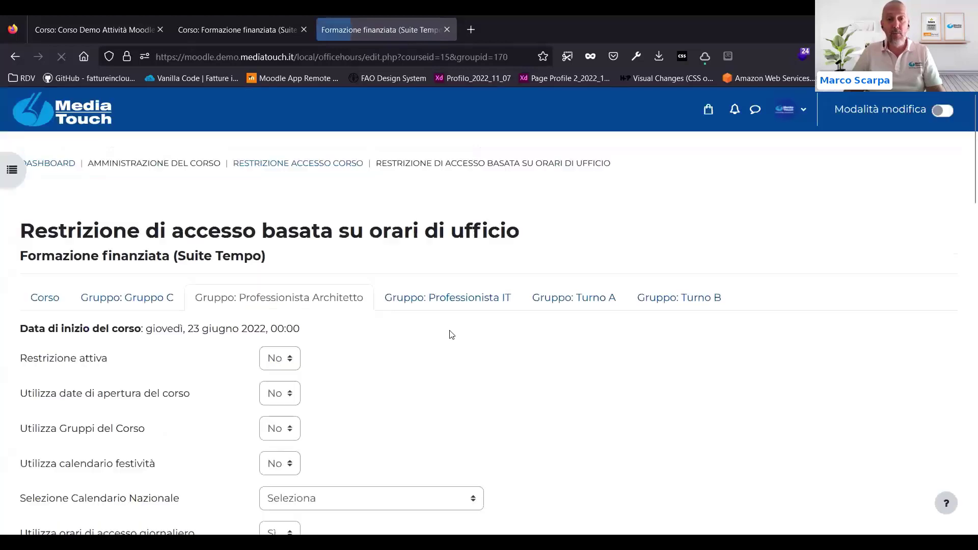
pyautogui.scroll(-8, 443, 332)
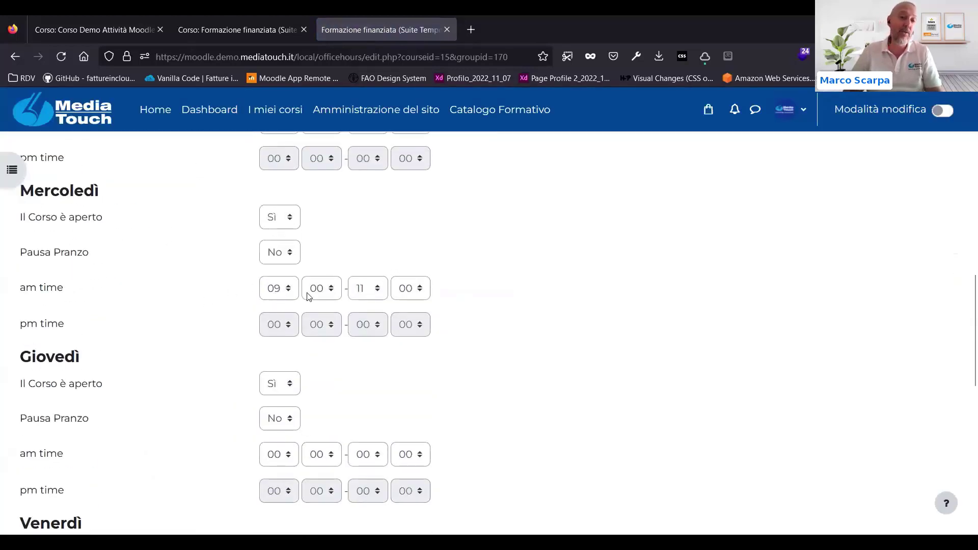
pyautogui.scroll(10, 484, 304)
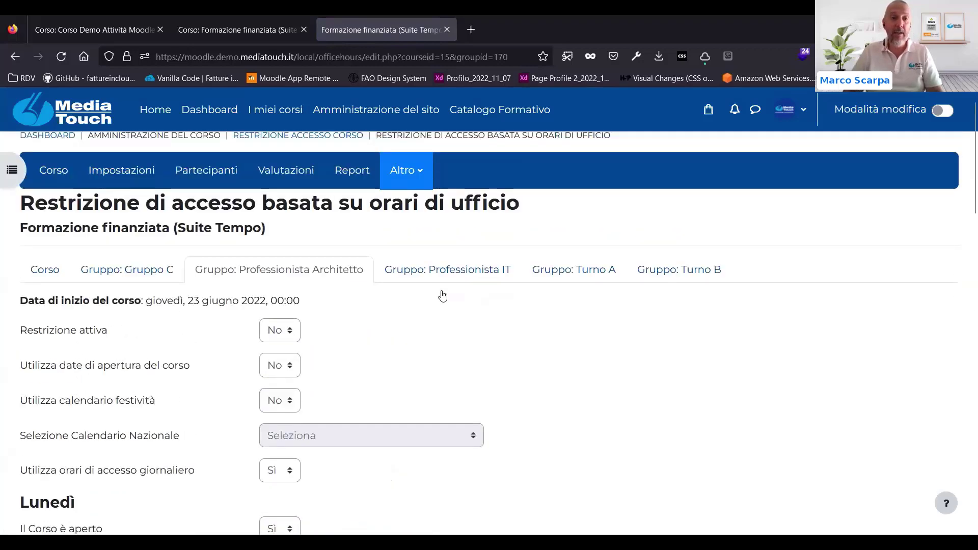